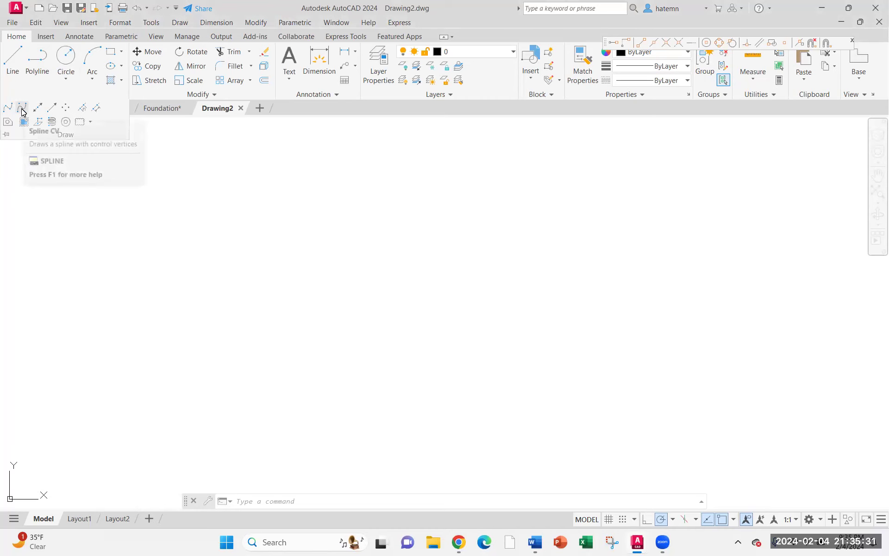
Try out a wavy spline through several points in the blank drawing
{"action": "left_click", "coordinate": [7, 108]}
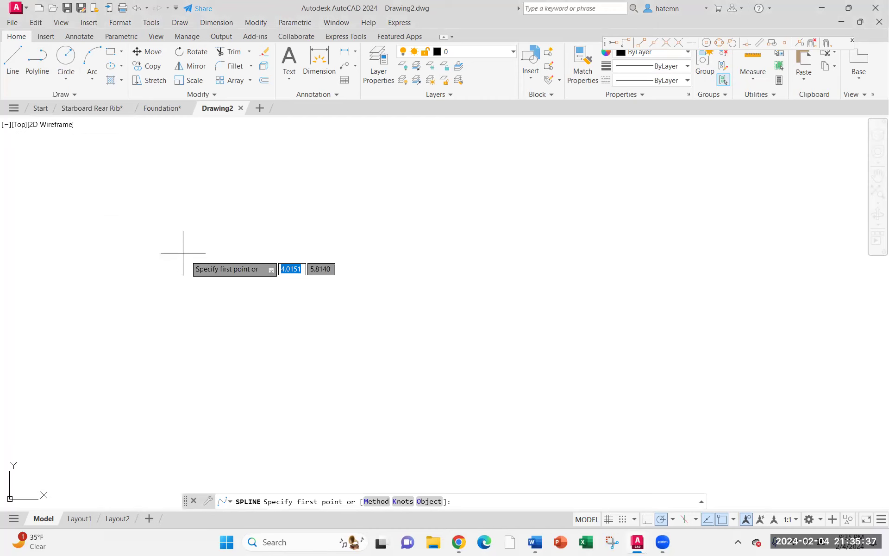
{"action": "left_click", "coordinate": [140, 228]}
{"action": "left_click", "coordinate": [278, 279]}
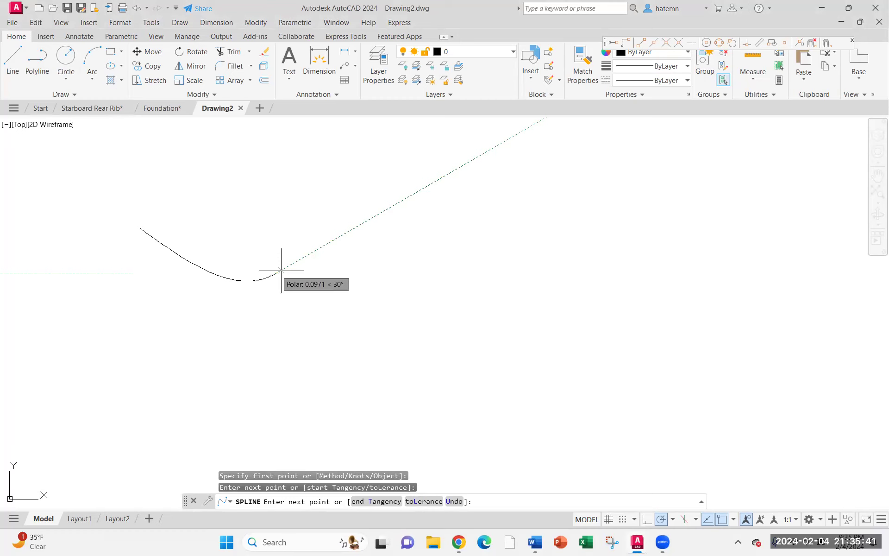
{"action": "left_click", "coordinate": [436, 209]}
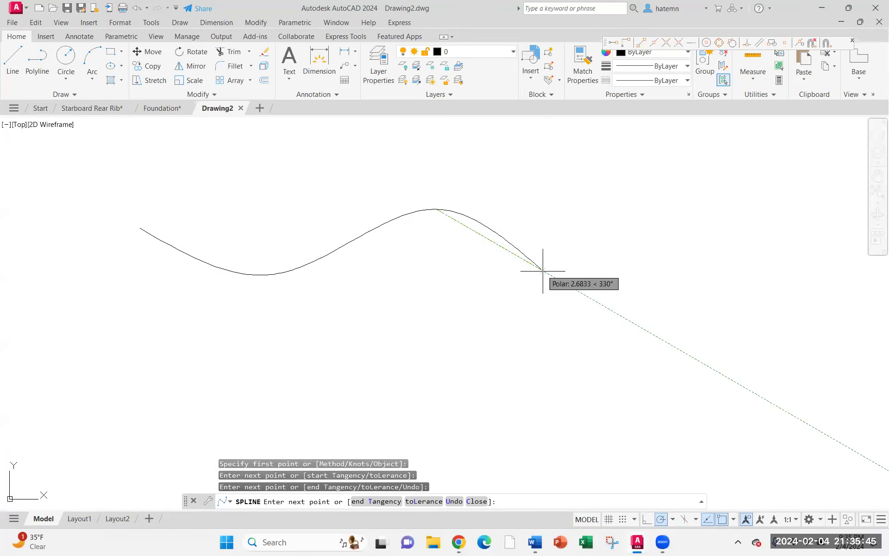
{"action": "left_click", "coordinate": [572, 314]}
{"action": "left_click", "coordinate": [740, 300]}
{"action": "left_click", "coordinate": [826, 329]}
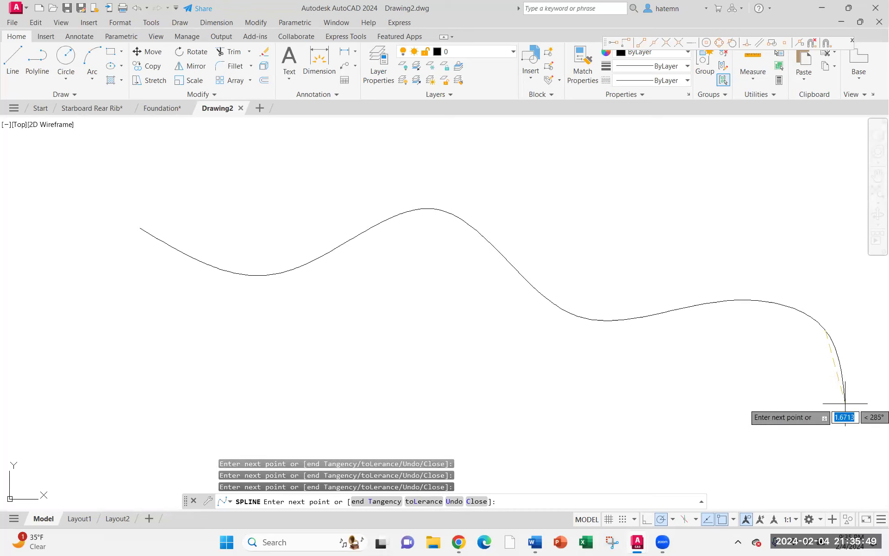
{"action": "key", "text": "Escape"}
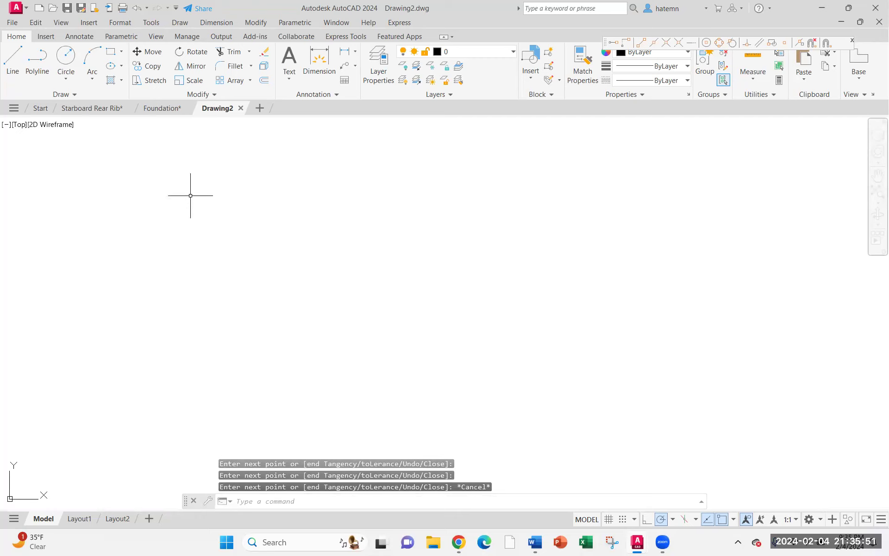
Switch to the Foundation drawing and bring the area below the deck and steps into view
{"action": "left_click", "coordinate": [162, 109]}
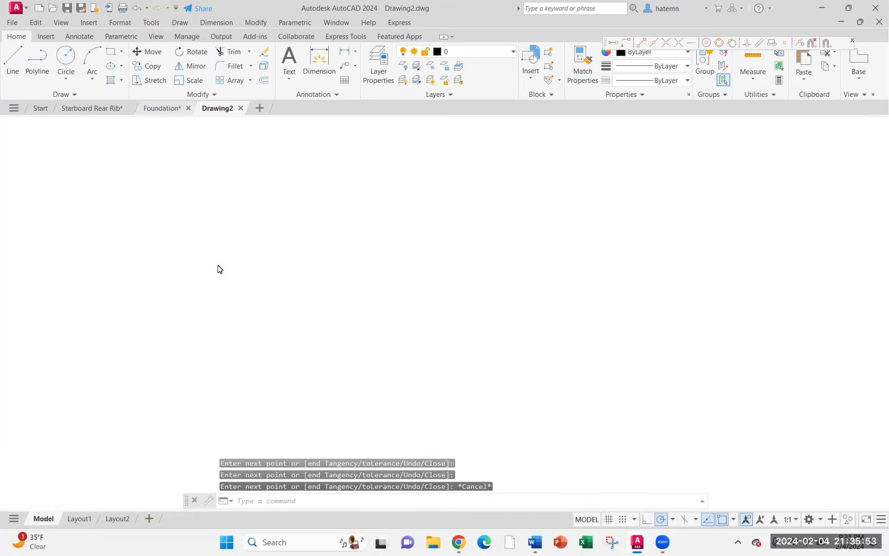
{"action": "scroll", "coordinate": [331, 355], "scroll_direction": "up", "scroll_amount": 2}
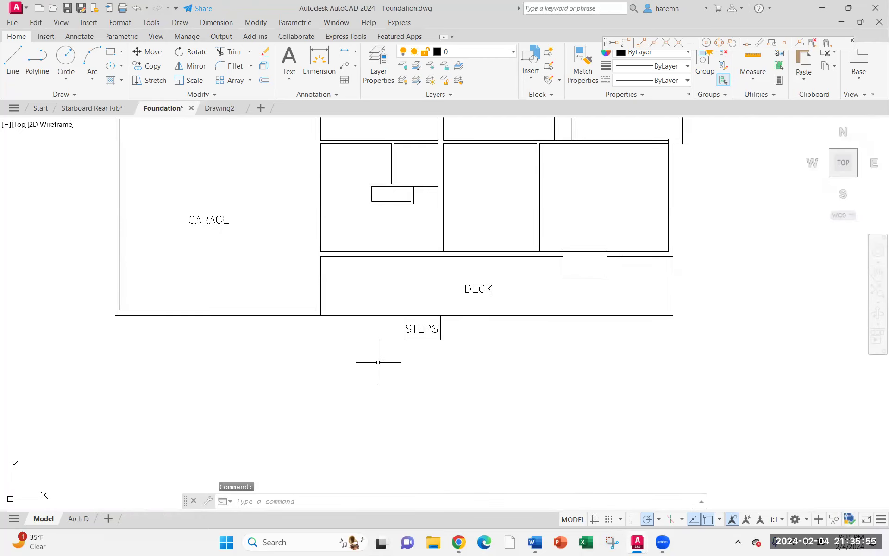
{"action": "middle_click_drag", "start_coordinate": [378, 362], "coordinate": [391, 312]}
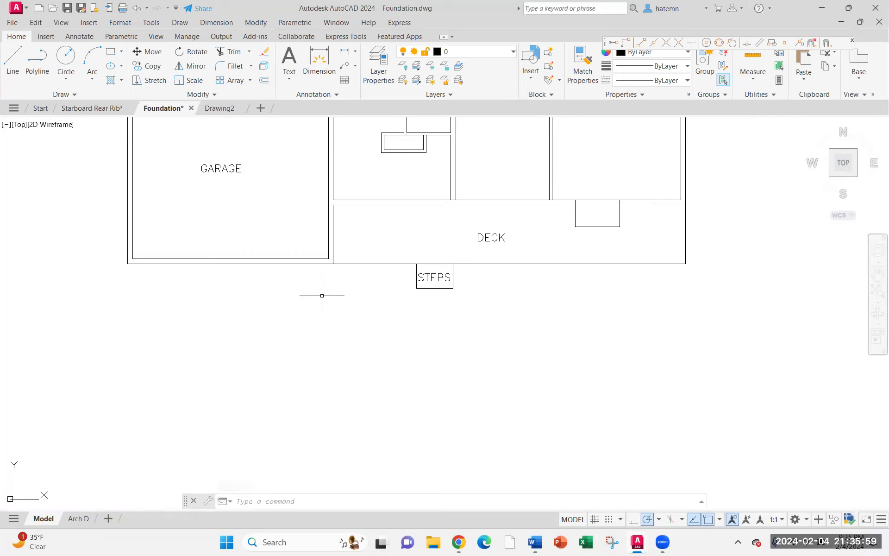
Try a wavy spline below the deck from under the garage corner past the steps to the deck's right end
{"action": "left_click", "coordinate": [65, 94]}
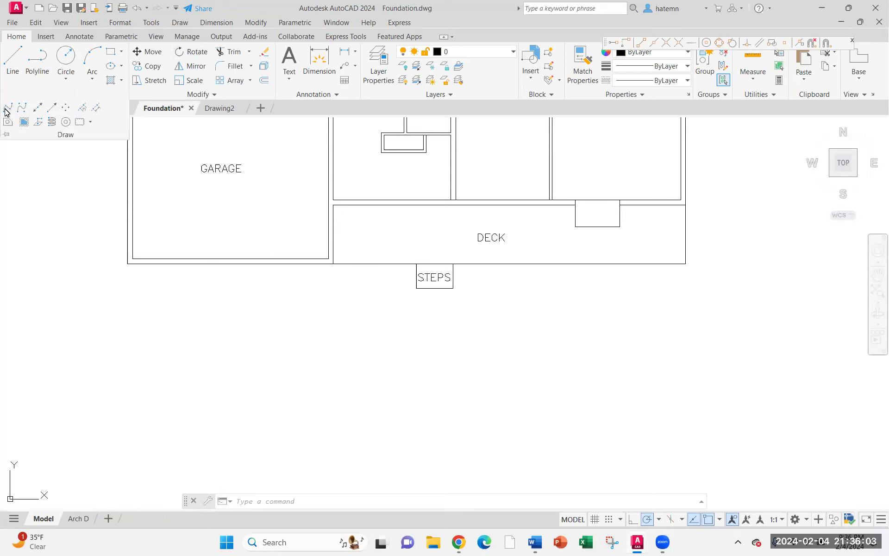
{"action": "left_click", "coordinate": [7, 111]}
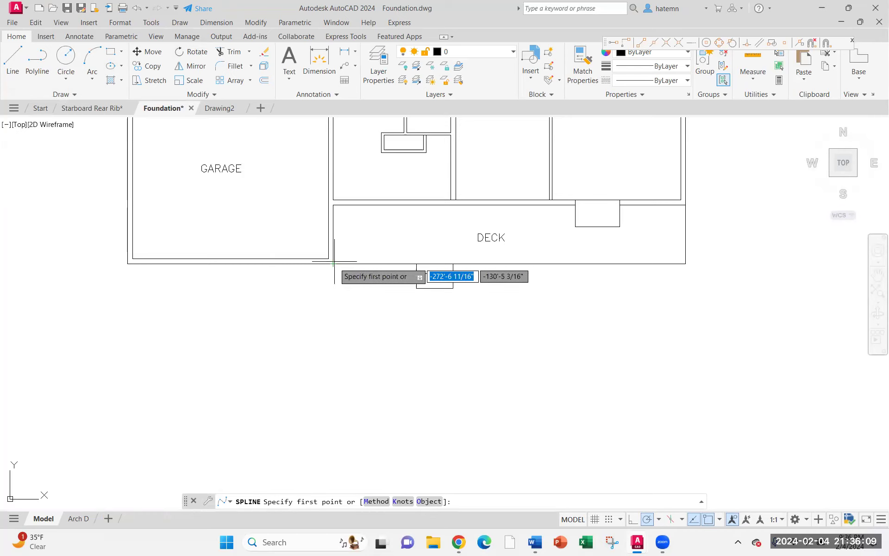
{"action": "left_click", "coordinate": [333, 301]}
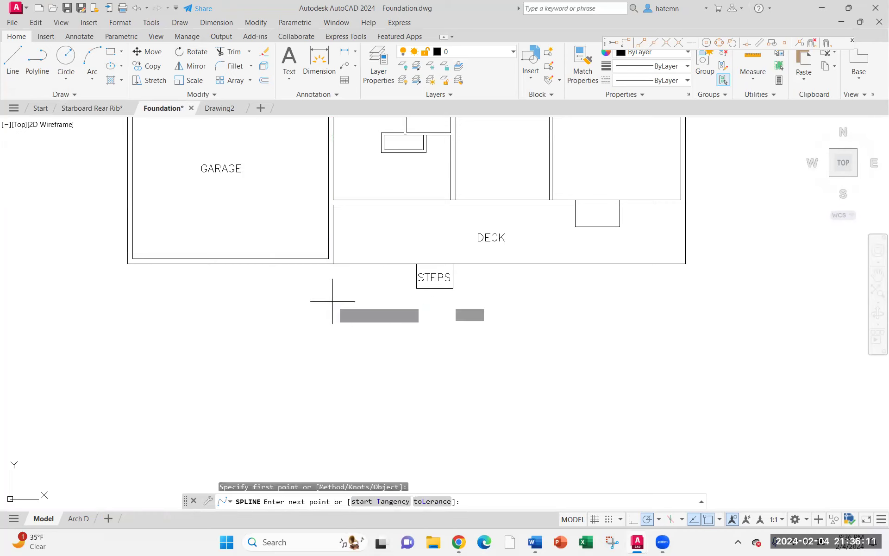
{"action": "left_click", "coordinate": [360, 287]}
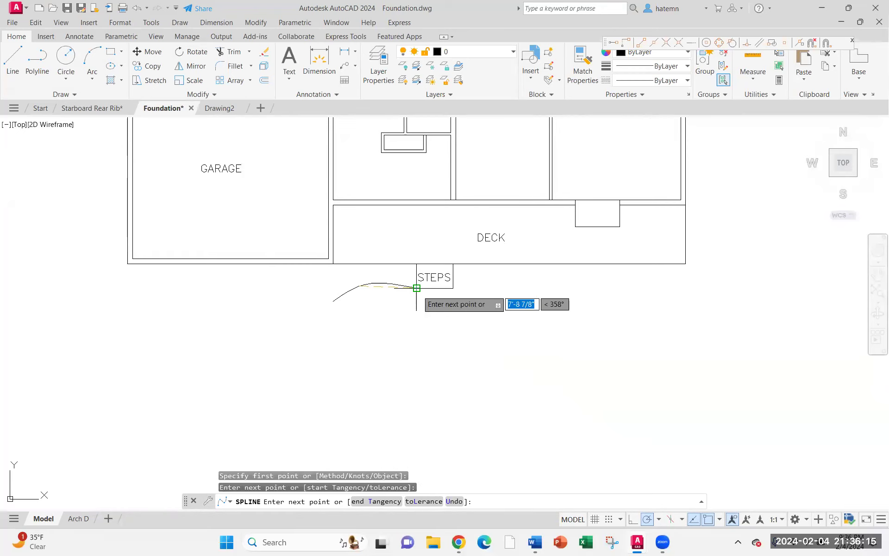
{"action": "left_click", "coordinate": [416, 288]}
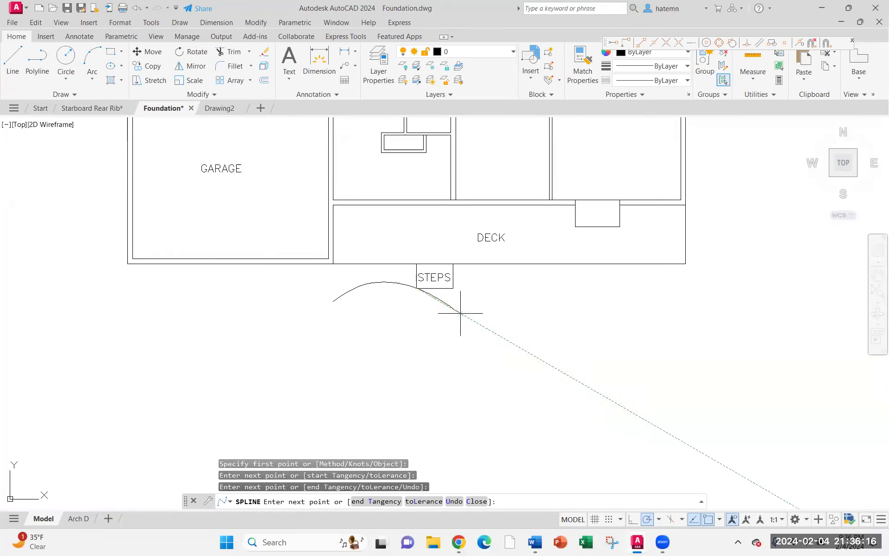
{"action": "left_click", "coordinate": [453, 288]}
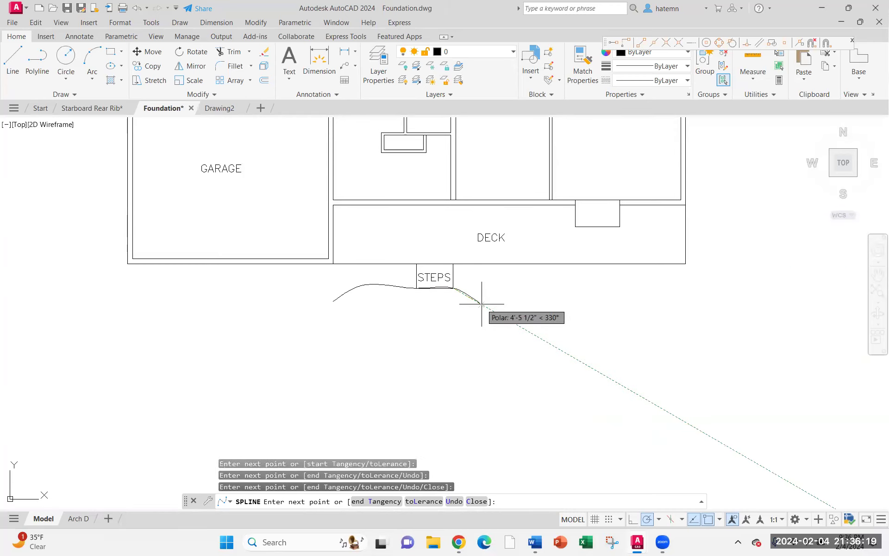
{"action": "left_click", "coordinate": [504, 280]}
{"action": "left_click", "coordinate": [574, 291]}
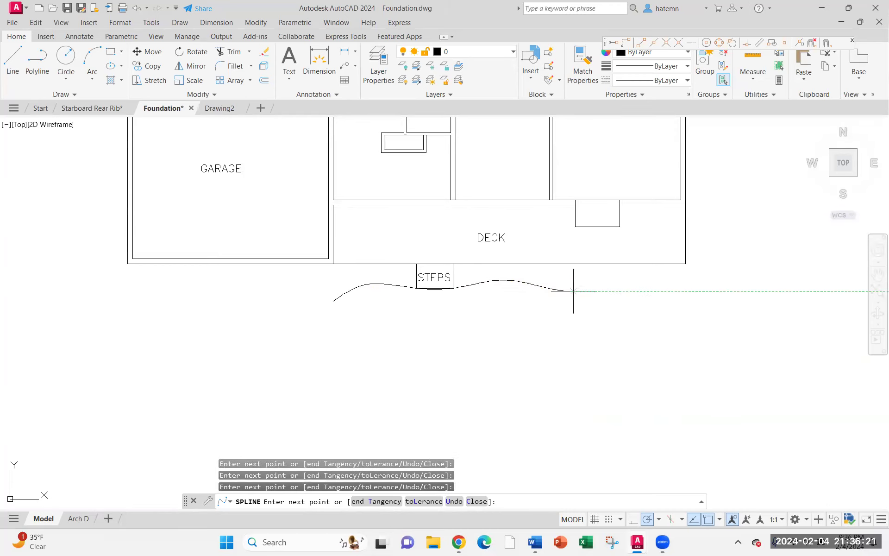
{"action": "left_click", "coordinate": [631, 278]}
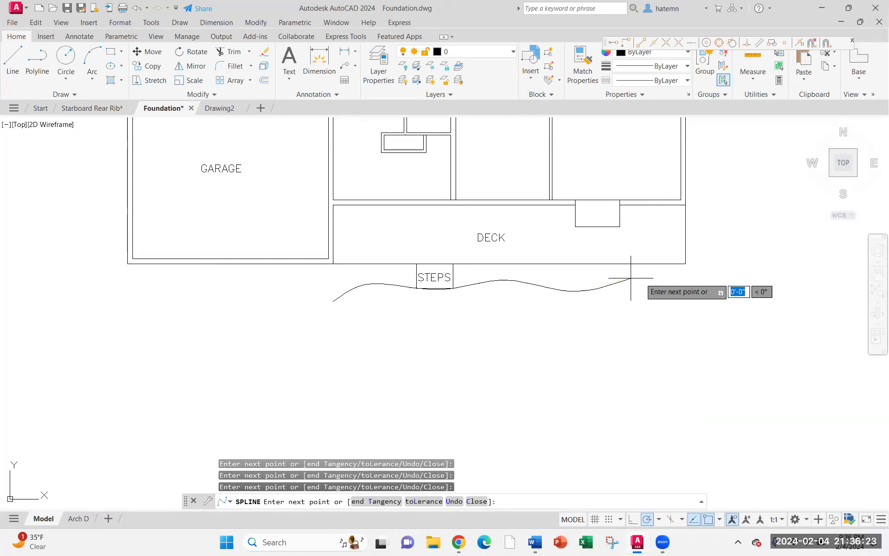
{"action": "left_click", "coordinate": [676, 292]}
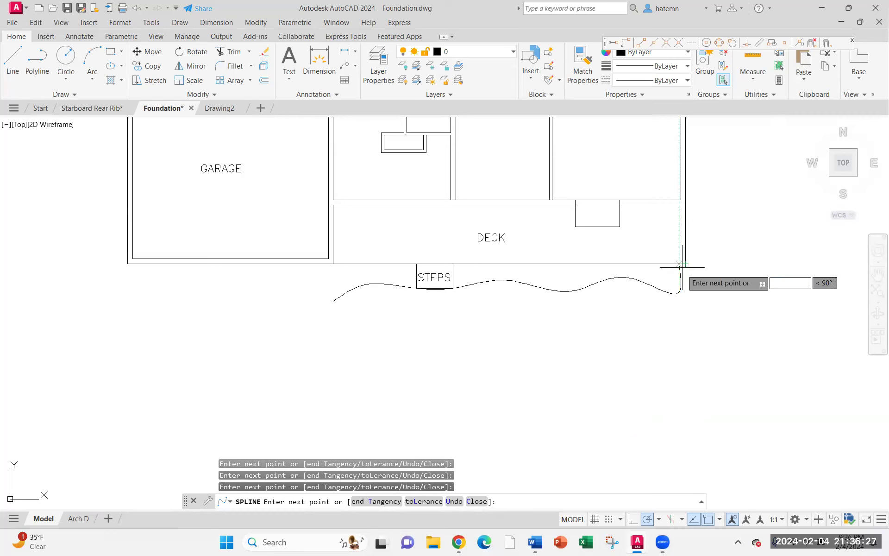
{"action": "key", "text": "Escape"}
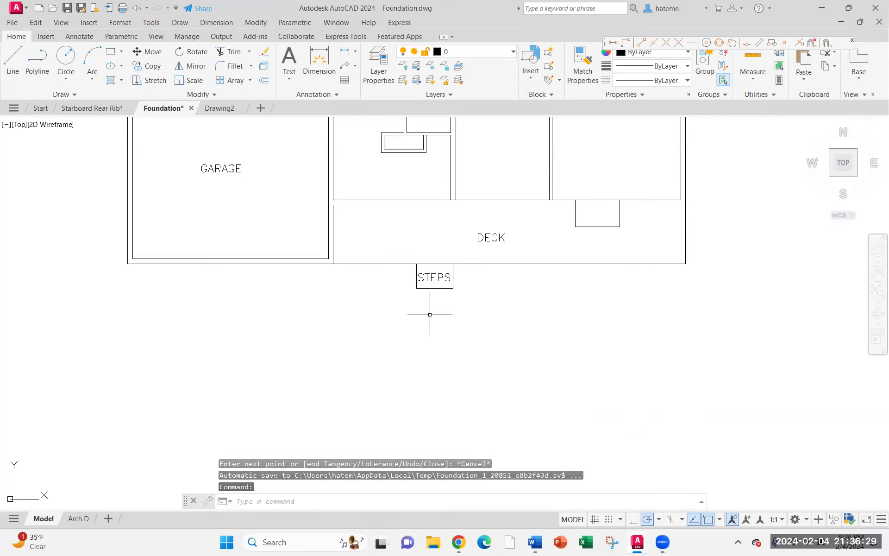
Draw a wavy spline from the steps' lower right corner to just below the deck's right end
{"action": "left_click", "coordinate": [62, 94]}
{"action": "left_click", "coordinate": [8, 107]}
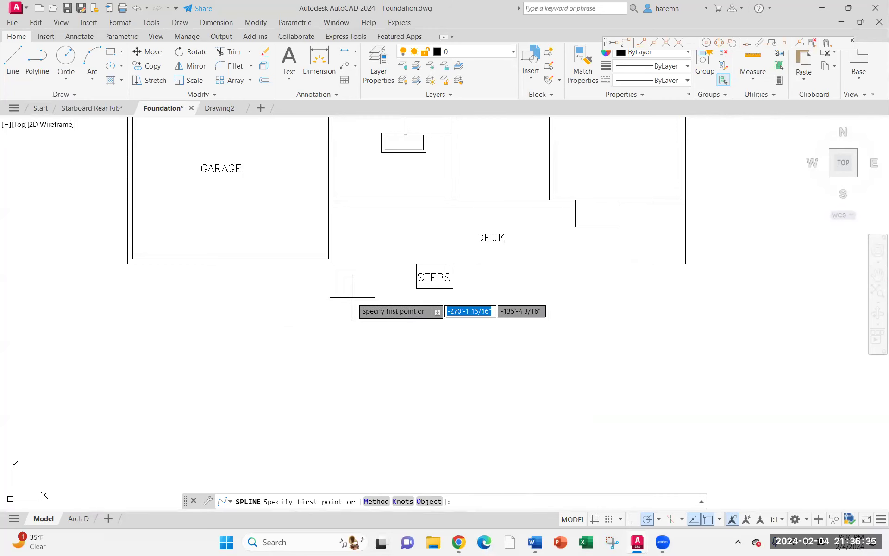
{"action": "left_click", "coordinate": [453, 288]}
{"action": "left_click", "coordinate": [516, 304]}
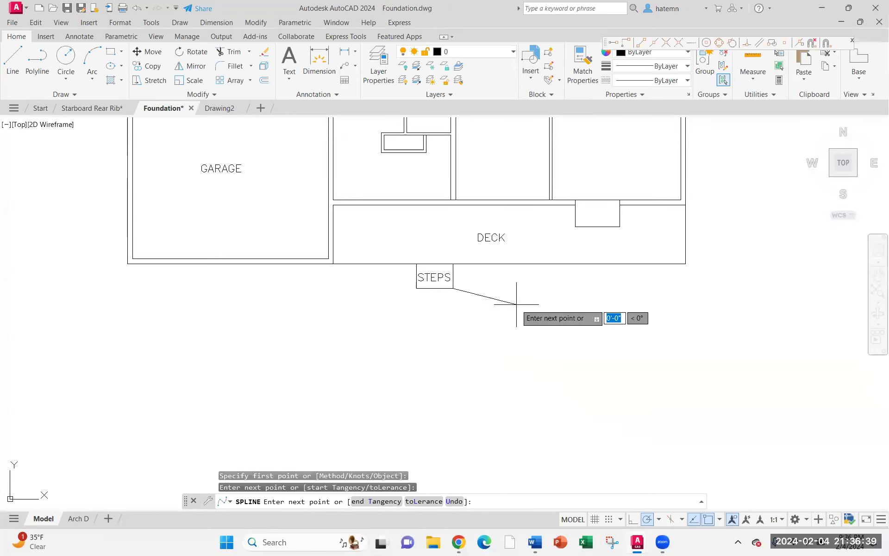
{"action": "left_click", "coordinate": [566, 294]}
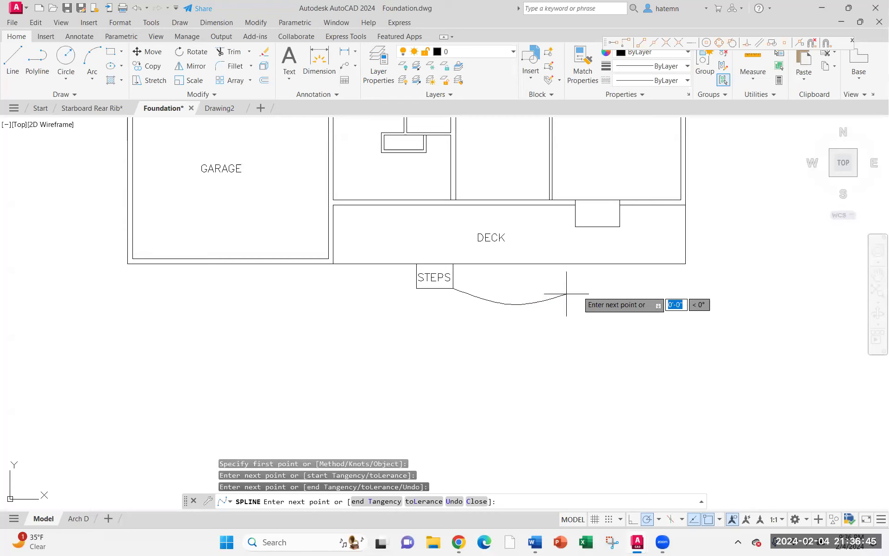
{"action": "left_click", "coordinate": [567, 294]}
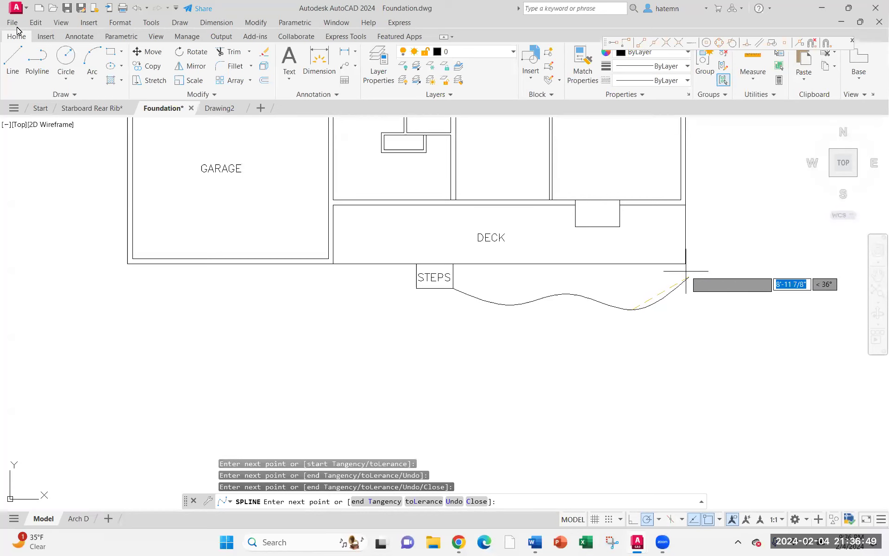
{"action": "left_click", "coordinate": [686, 292]}
{"action": "key", "text": "Return"}
Draw a vertical line from the spline's end up to the deck's lower right corner
{"action": "key", "text": "l"}
{"action": "key", "text": "Return"}
{"action": "left_click", "coordinate": [685, 292]}
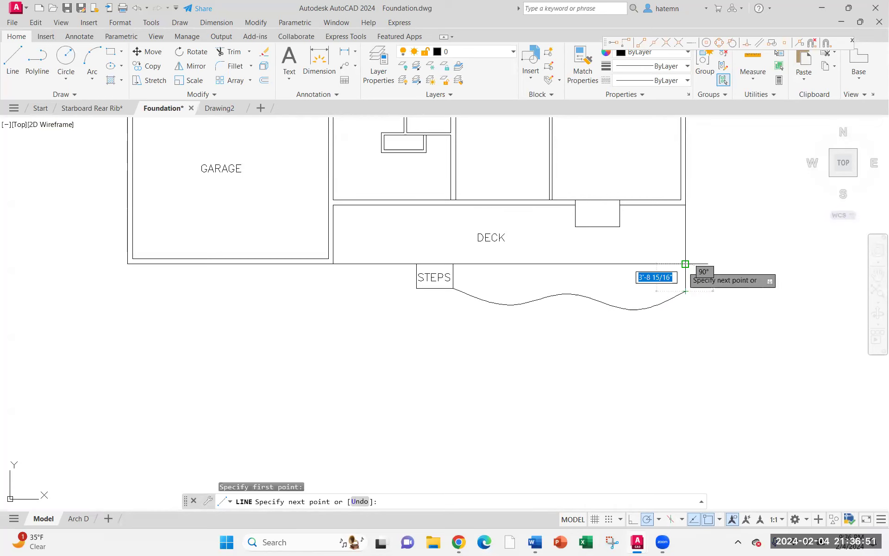
{"action": "left_click", "coordinate": [685, 264]}
{"action": "key", "text": "Escape"}
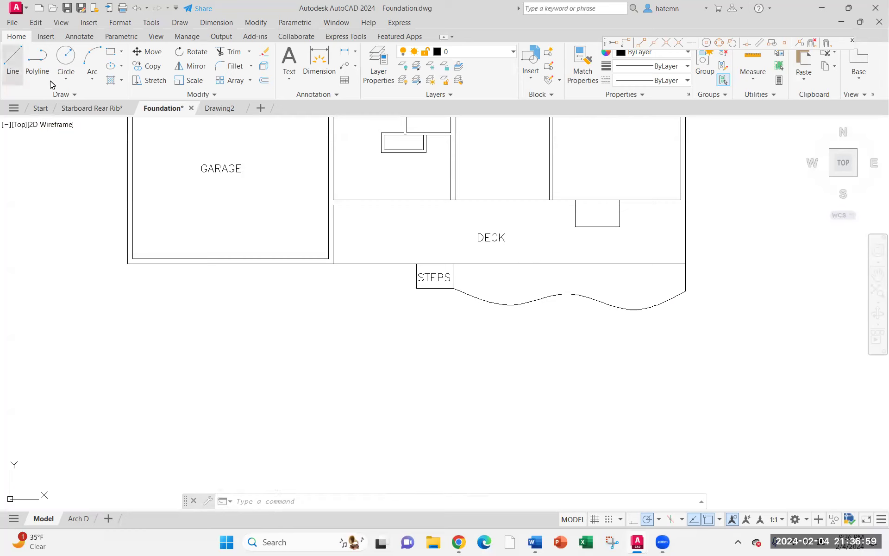
Draw a vertical line down from the deck's lower left corner, about as deep as the spline
{"action": "left_click", "coordinate": [13, 60]}
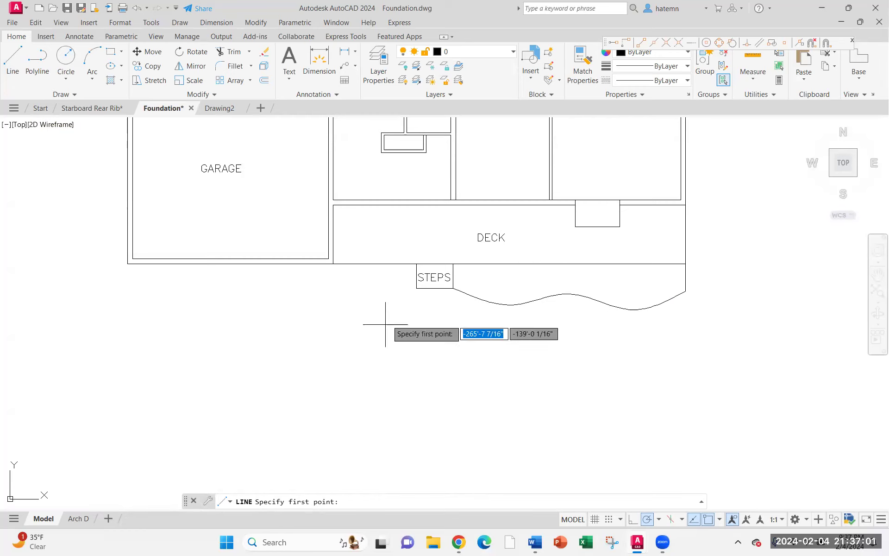
{"action": "left_click", "coordinate": [333, 264]}
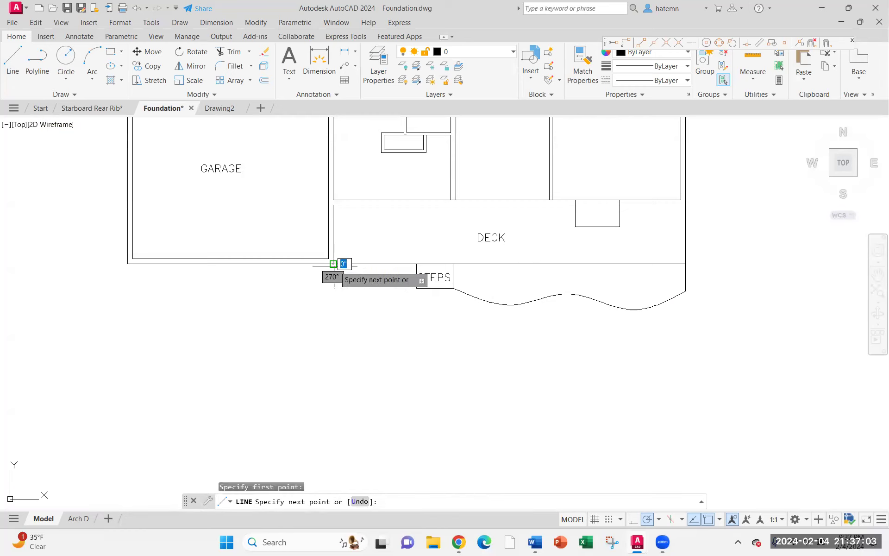
{"action": "left_click", "coordinate": [333, 305]}
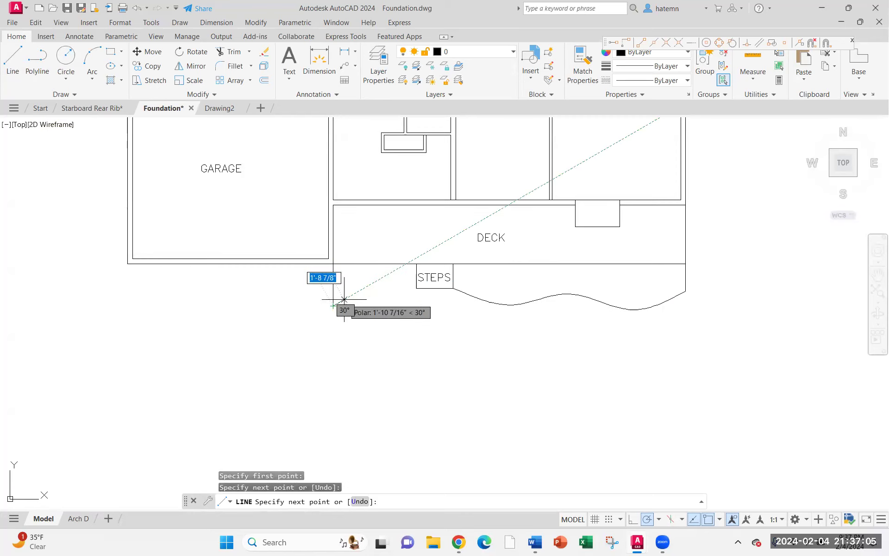
{"action": "key", "text": "Escape"}
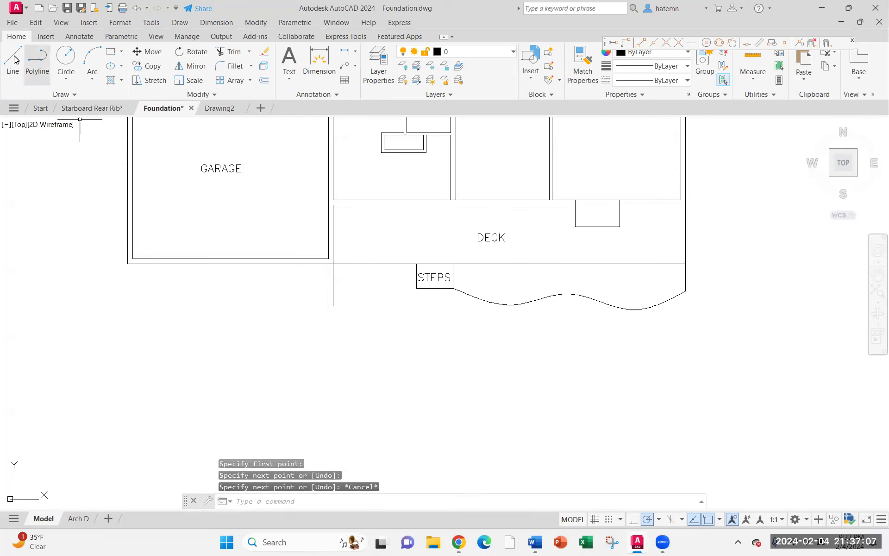
Draw a short vertical line down from the deck's bottom edge between the left line and the steps
{"action": "left_click", "coordinate": [14, 59]}
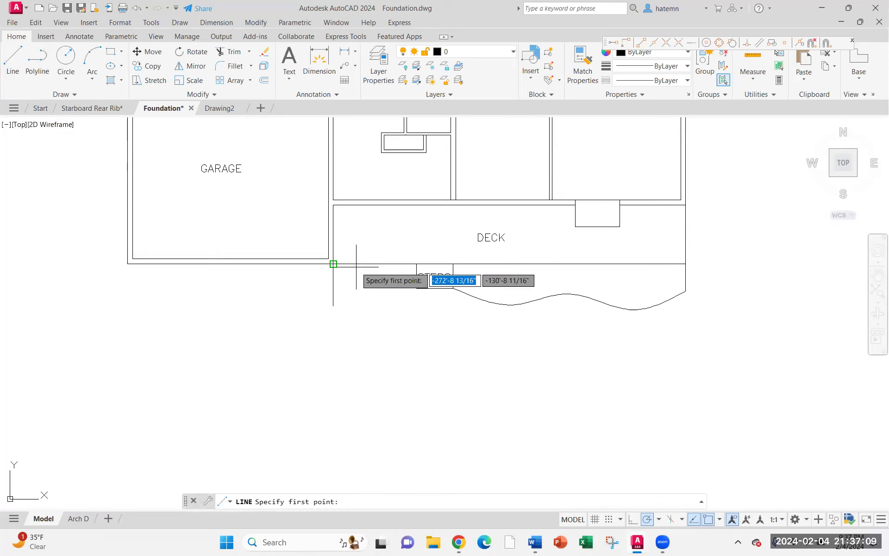
{"action": "left_click", "coordinate": [367, 264]}
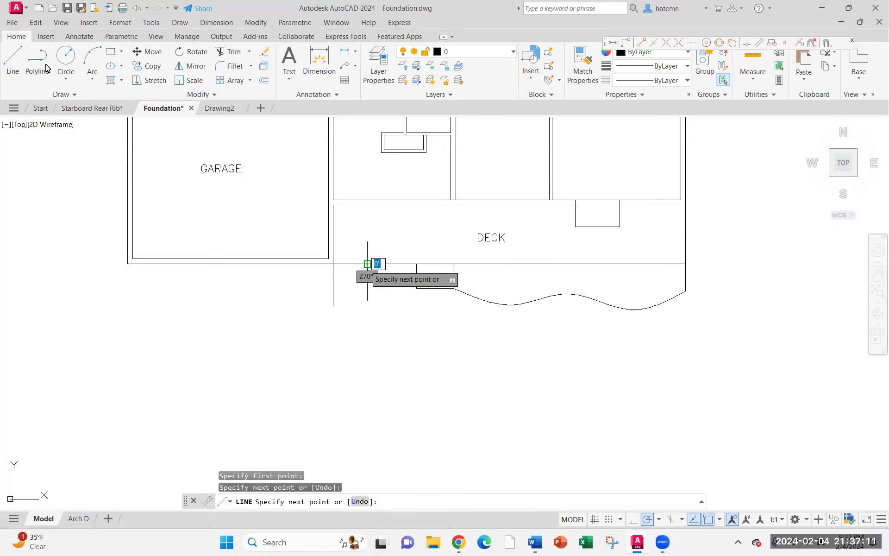
{"action": "key", "text": "Escape"}
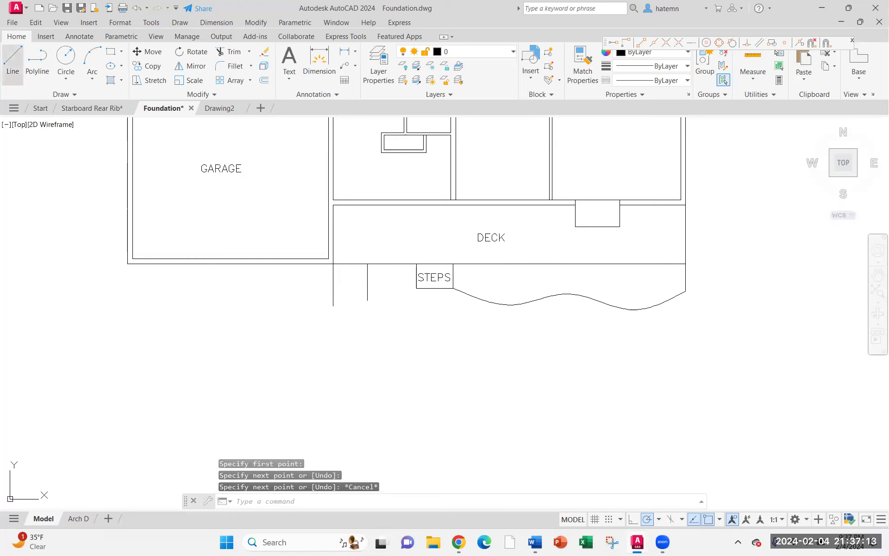
Draw a vertical line up to the deck's bottom edge just left of the steps
{"action": "left_click", "coordinate": [12, 65]}
{"action": "left_click", "coordinate": [396, 289]}
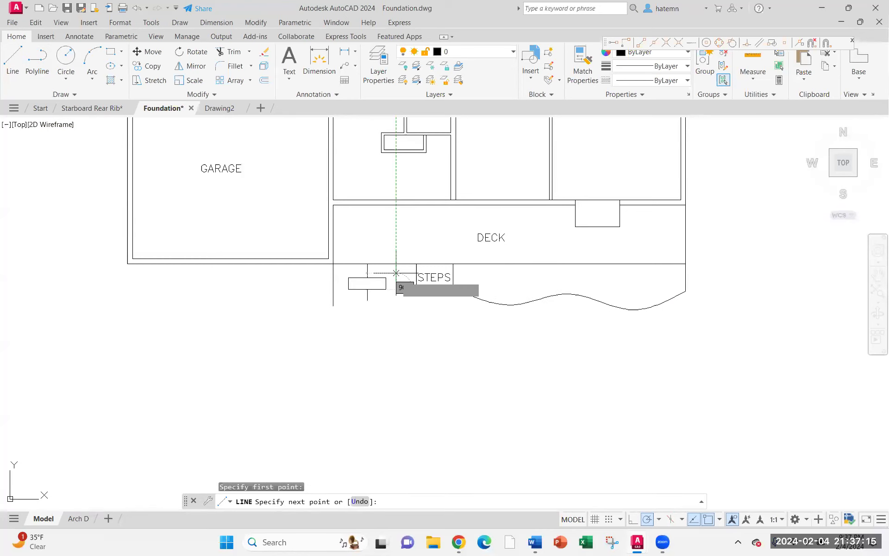
{"action": "left_click", "coordinate": [396, 264]}
{"action": "key", "text": "Escape"}
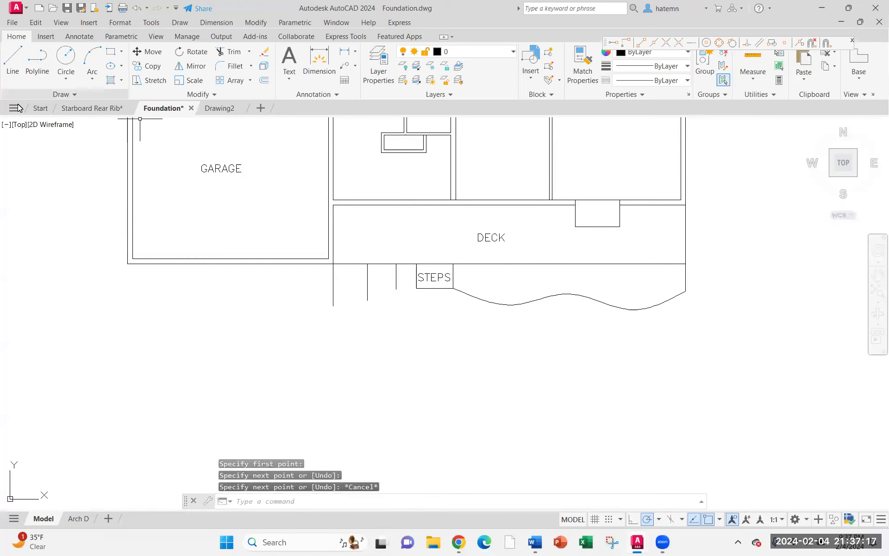
{"action": "left_click", "coordinate": [61, 94]}
{"action": "left_click", "coordinate": [8, 108]}
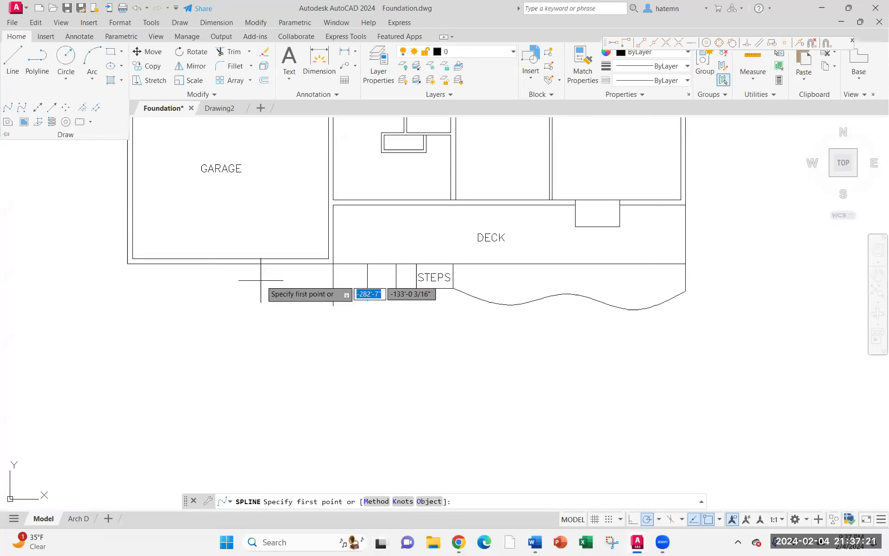
{"action": "left_click", "coordinate": [333, 306]}
{"action": "left_click", "coordinate": [367, 300]}
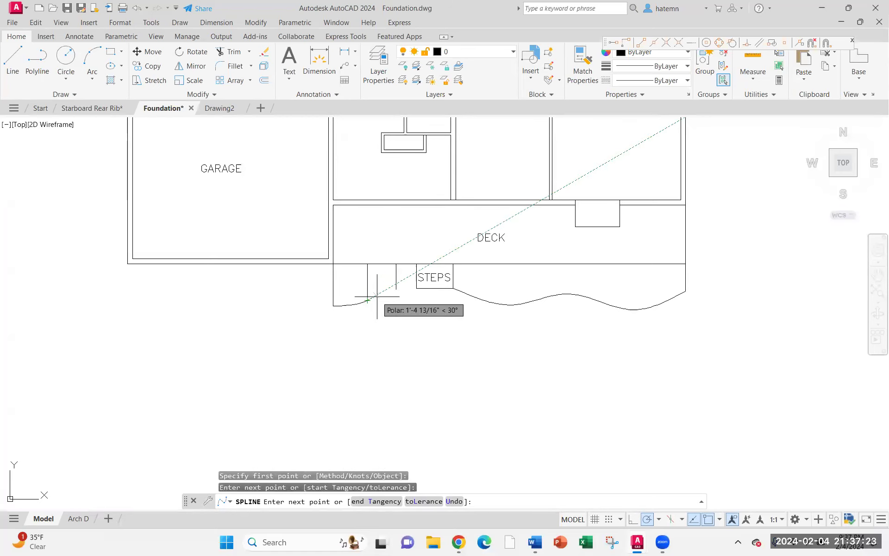
{"action": "left_click", "coordinate": [396, 289]}
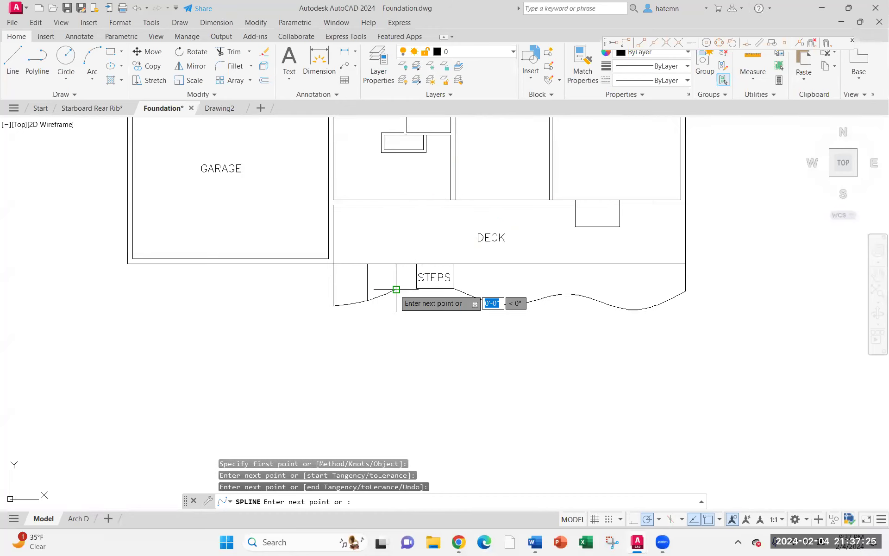
{"action": "left_click", "coordinate": [417, 288]}
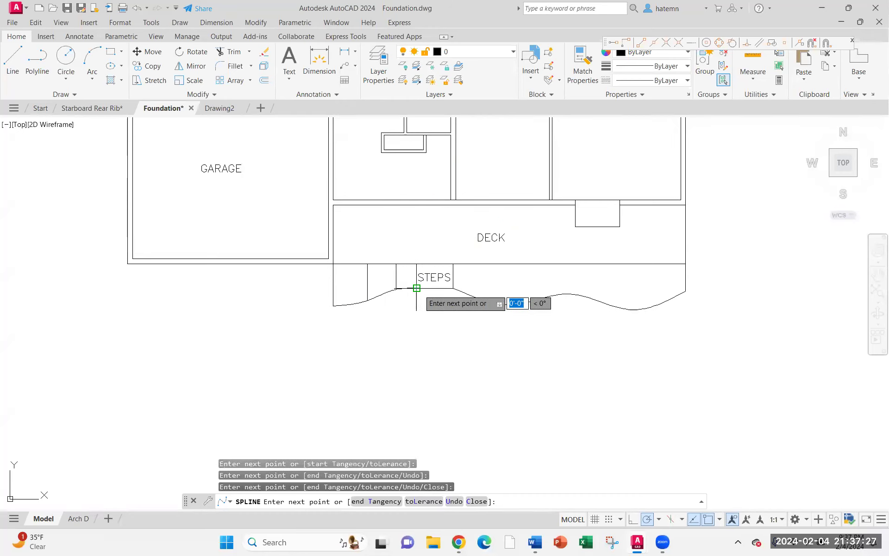
{"action": "key", "text": "Escape"}
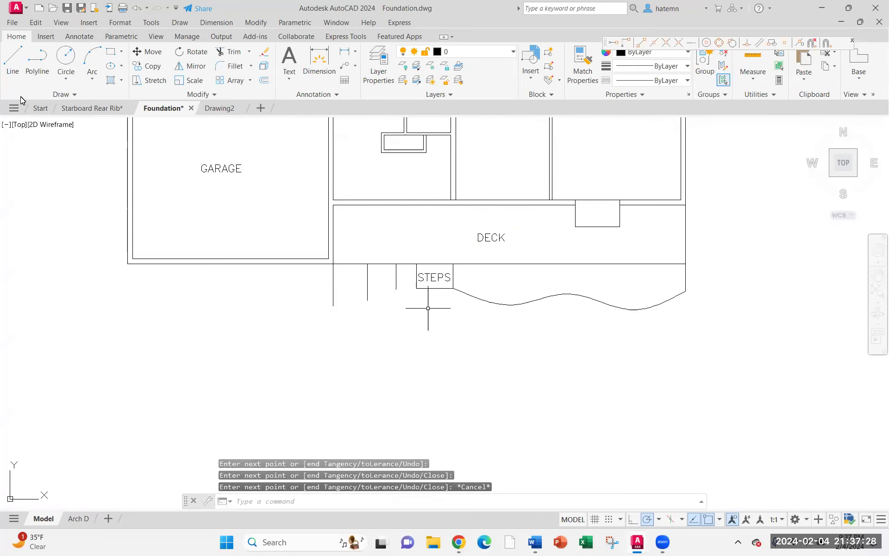
Draw a spline from the bottom of the deck's left vertical line curving up to the steps' lower left corner
{"action": "left_click", "coordinate": [48, 94]}
{"action": "left_click", "coordinate": [8, 109]}
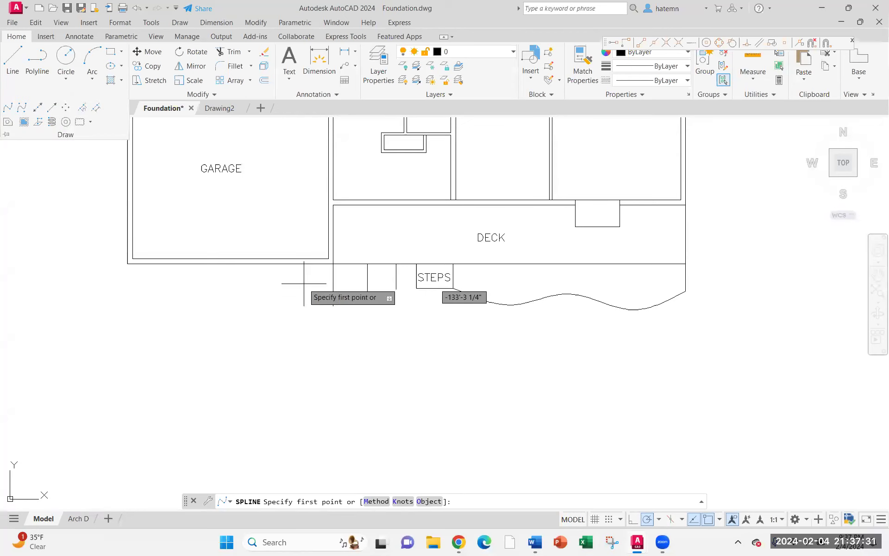
{"action": "left_click", "coordinate": [334, 306]}
{"action": "left_click", "coordinate": [367, 300]}
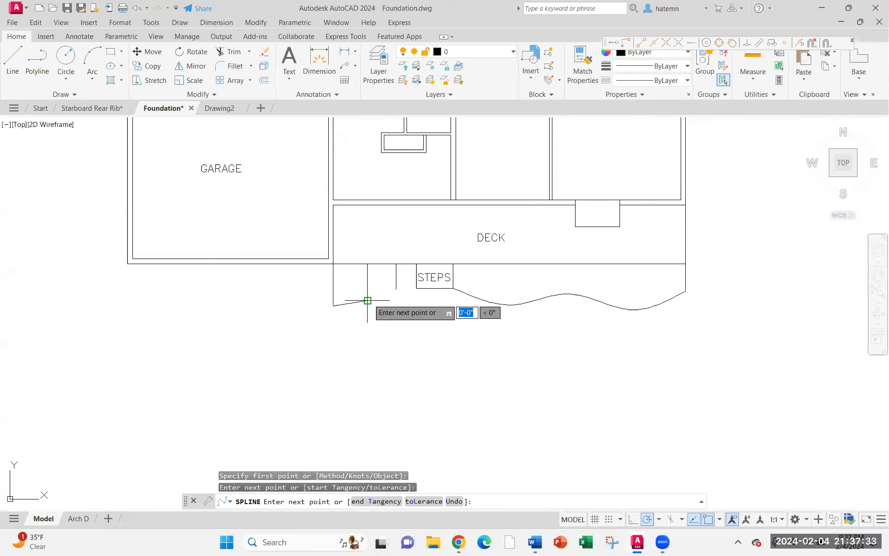
{"action": "left_click", "coordinate": [396, 289]}
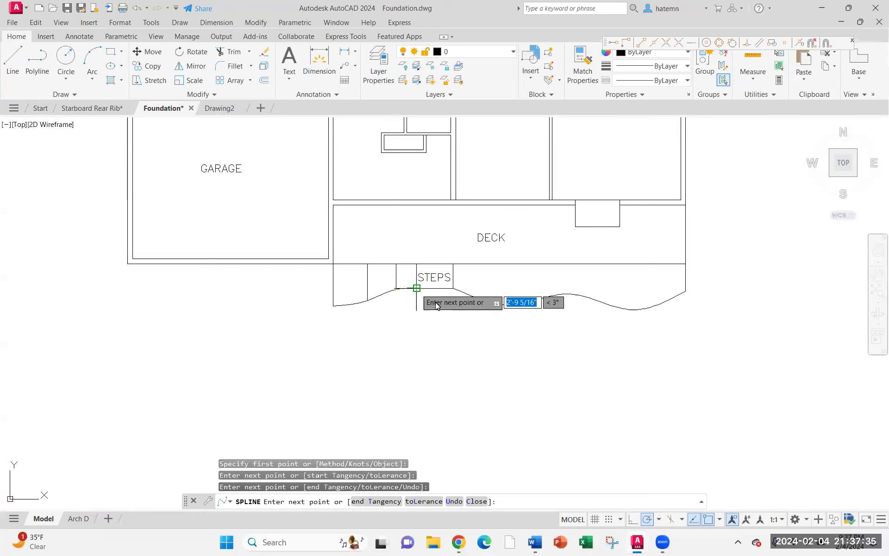
{"action": "left_click", "coordinate": [417, 288]}
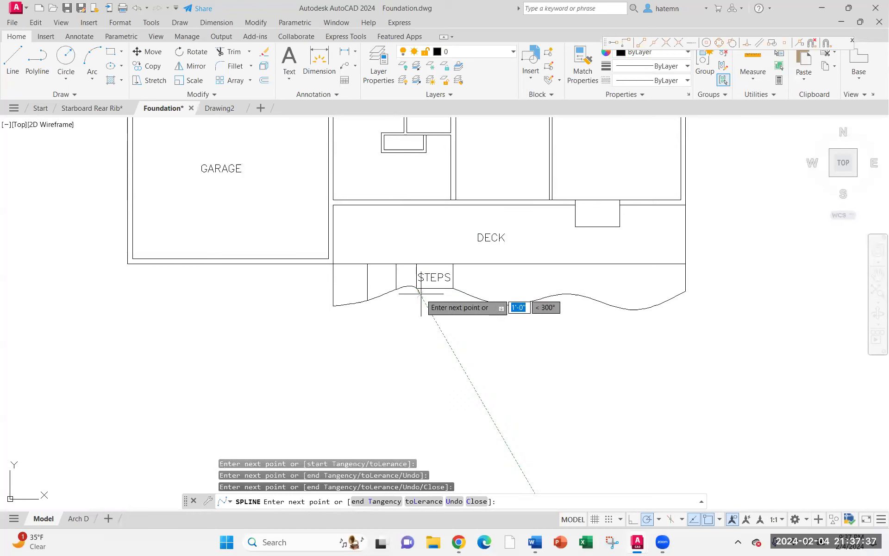
{"action": "key", "text": "Return"}
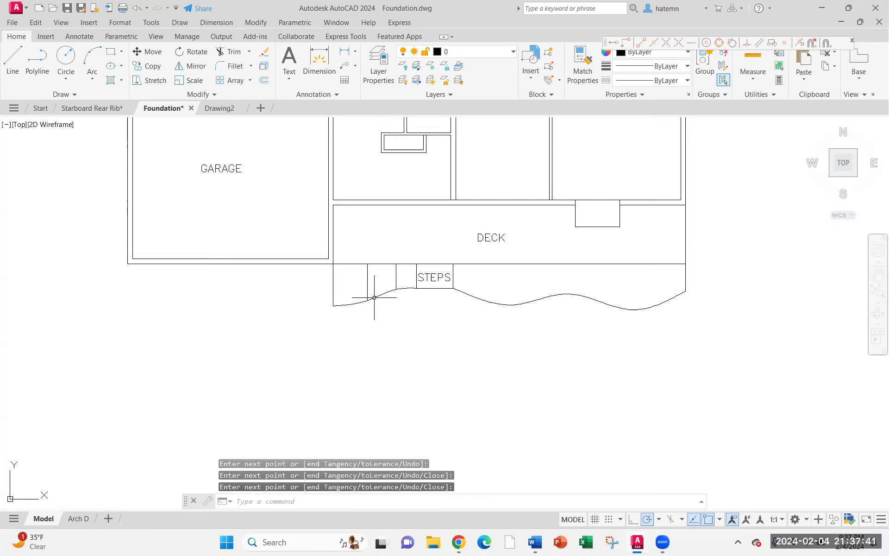
Delete the two short vertical lines between the deck's left line and the steps
{"action": "left_click", "coordinate": [391, 277]}
{"action": "left_click", "coordinate": [361, 290]}
{"action": "key", "text": "Delete"}
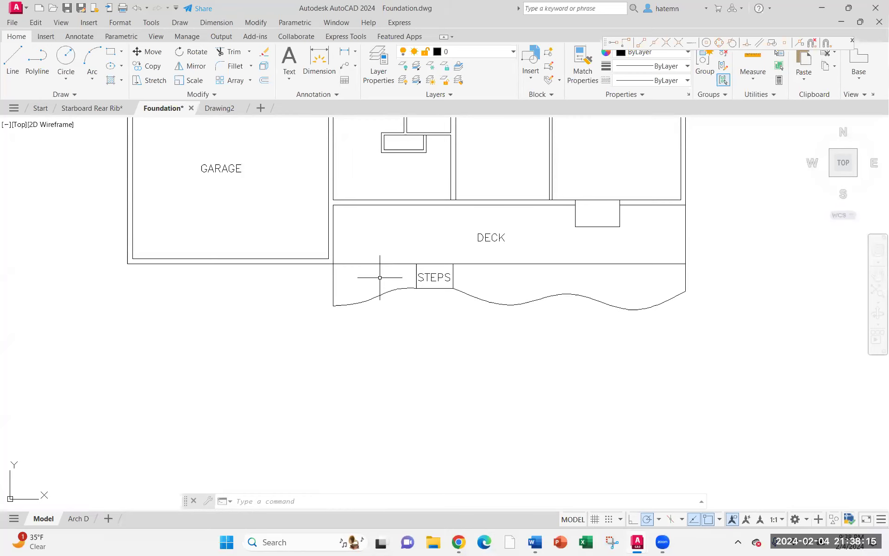
Switch to Drawing2 and insert a table with 5 columns and 3 data rows near the top of the drawing
{"action": "key", "text": "ctrl+Tab"}
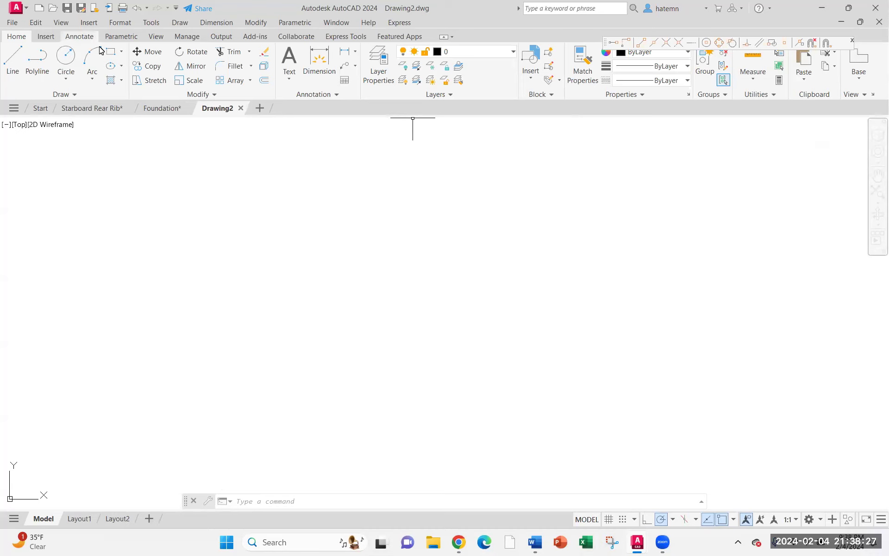
{"action": "left_click", "coordinate": [79, 37]}
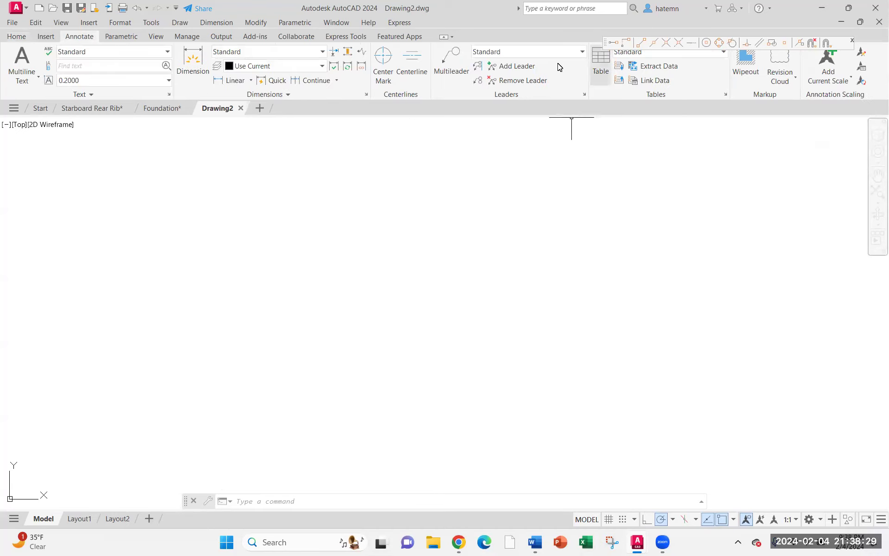
{"action": "left_click", "coordinate": [18, 37]}
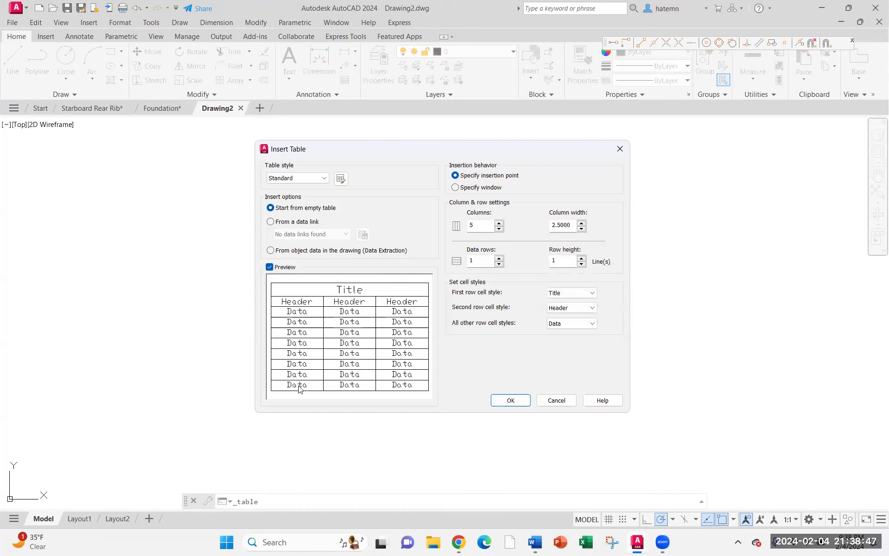
{"action": "left_click", "coordinate": [499, 258]}
{"action": "left_click", "coordinate": [498, 257]}
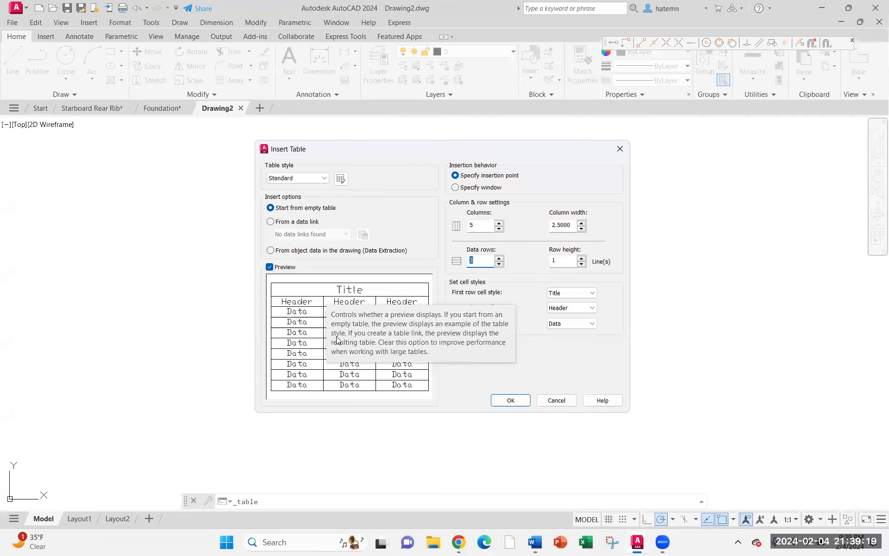
{"action": "left_click", "coordinate": [575, 308]}
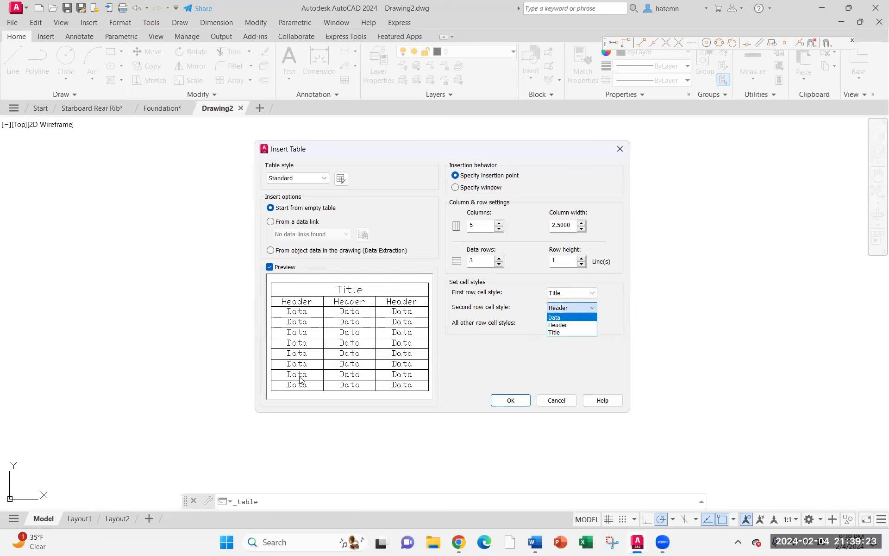
{"action": "left_click", "coordinate": [553, 366]}
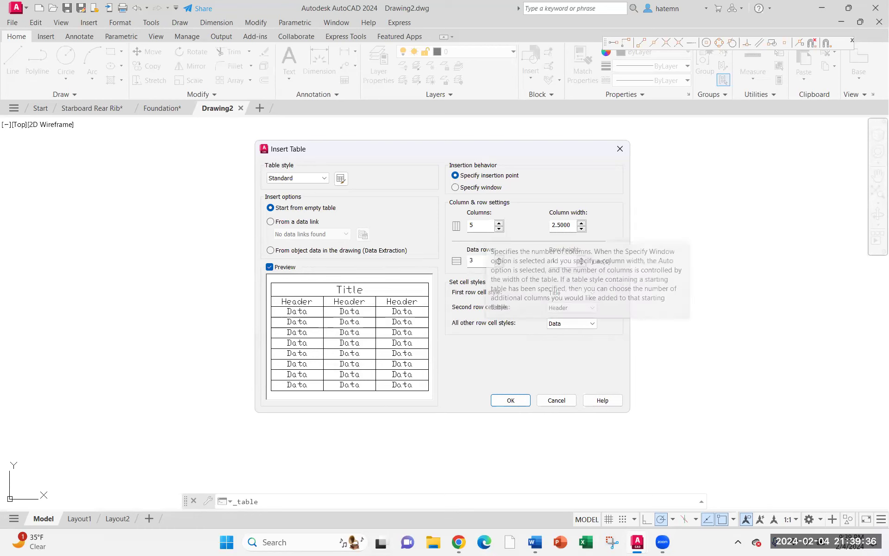
{"action": "left_click", "coordinate": [511, 401]}
{"action": "left_click", "coordinate": [198, 194]}
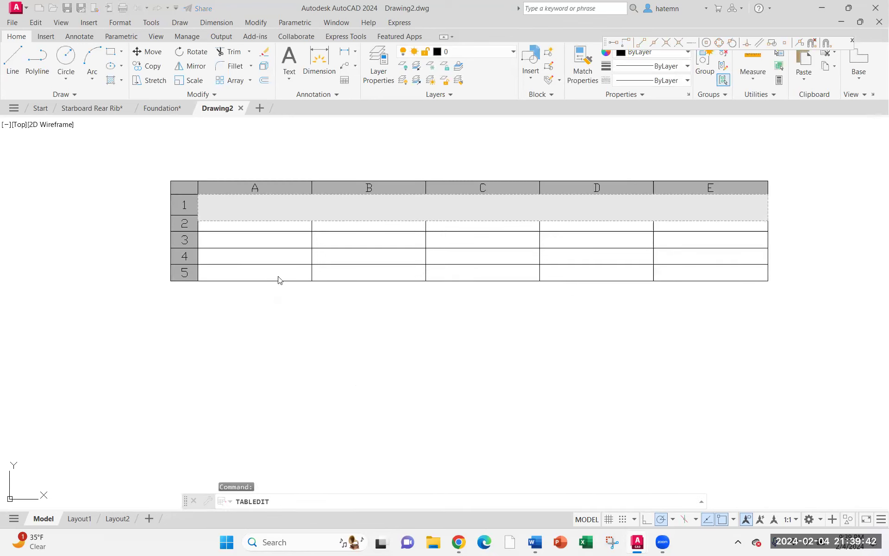
Enter TITLE as the table's title text
{"action": "type", "text": "TI"}
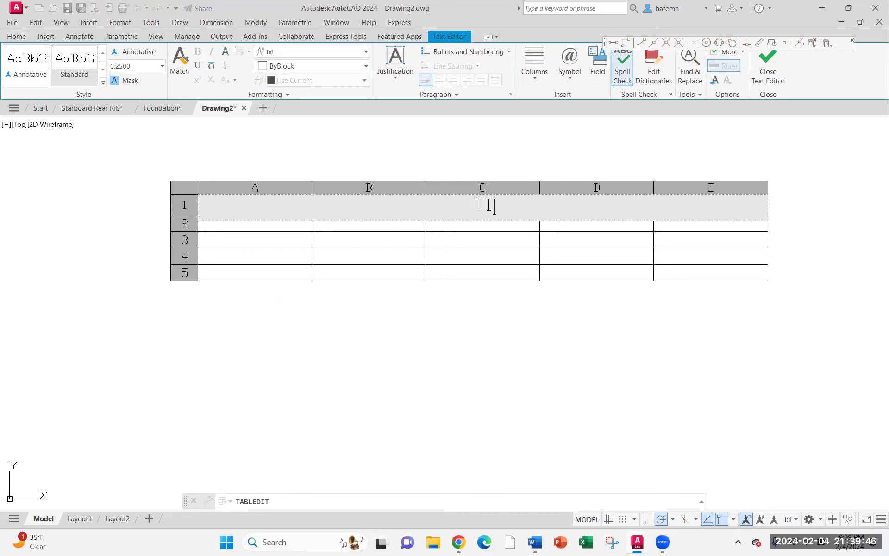
{"action": "type", "text": "T"}
{"action": "type", "text": "LE"}
{"action": "left_click", "coordinate": [269, 225]}
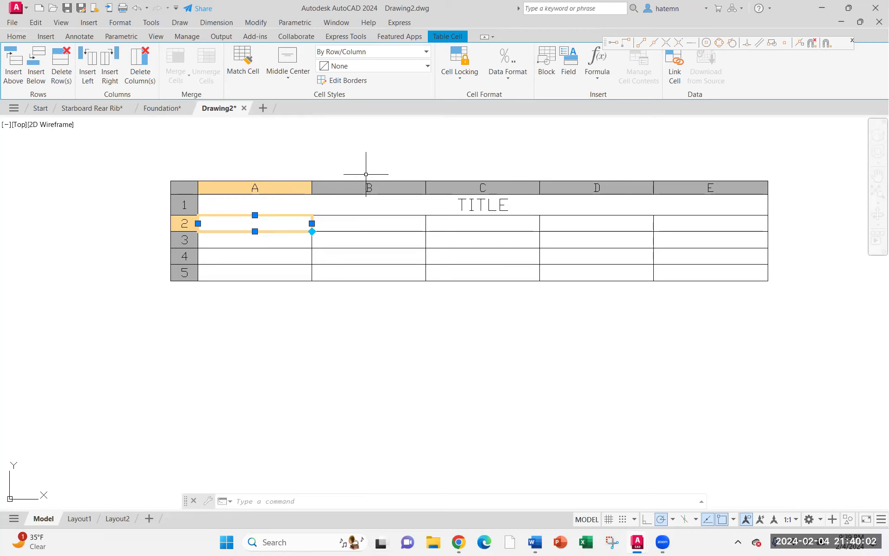
{"action": "left_click", "coordinate": [514, 78]}
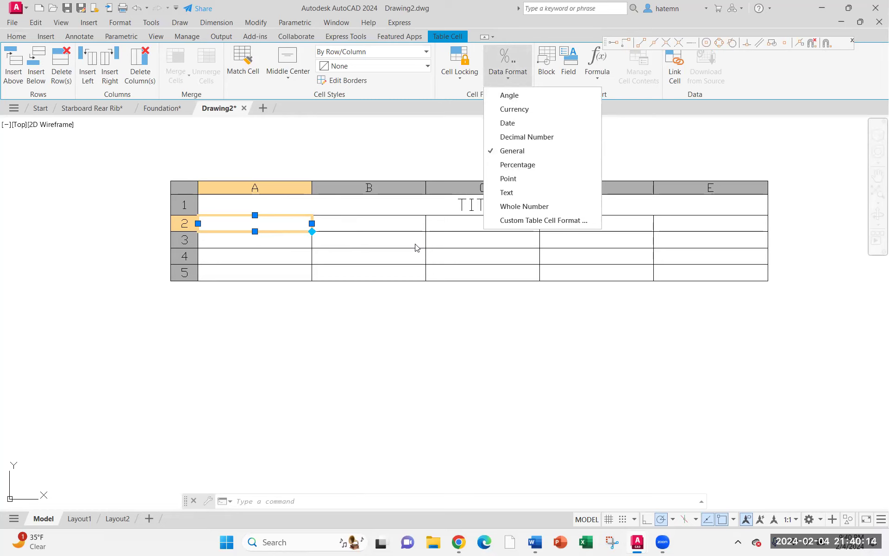
{"action": "left_click", "coordinate": [601, 79]}
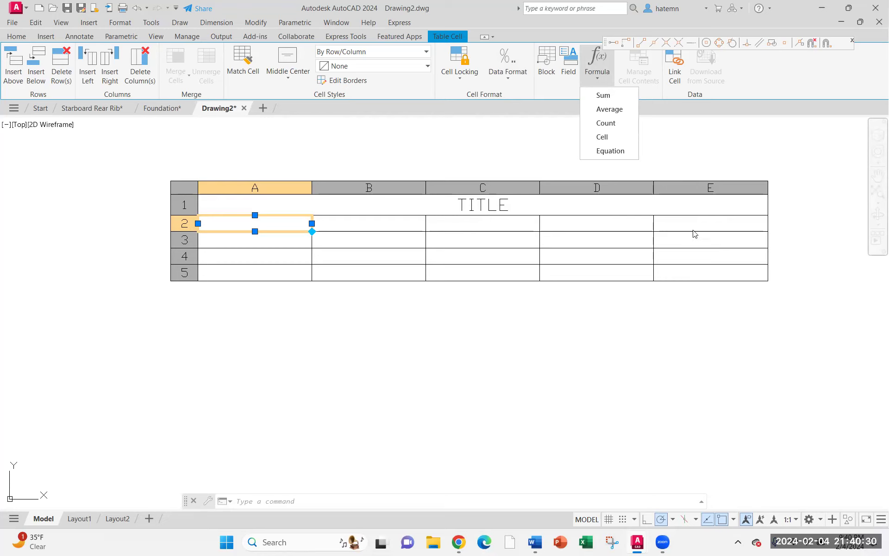
{"action": "left_click", "coordinate": [699, 254]}
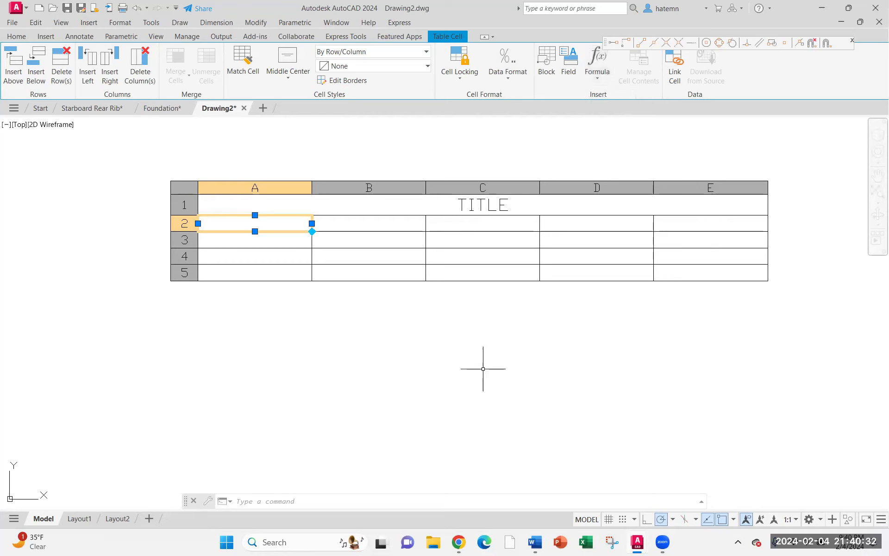
{"action": "left_click", "coordinate": [434, 302]}
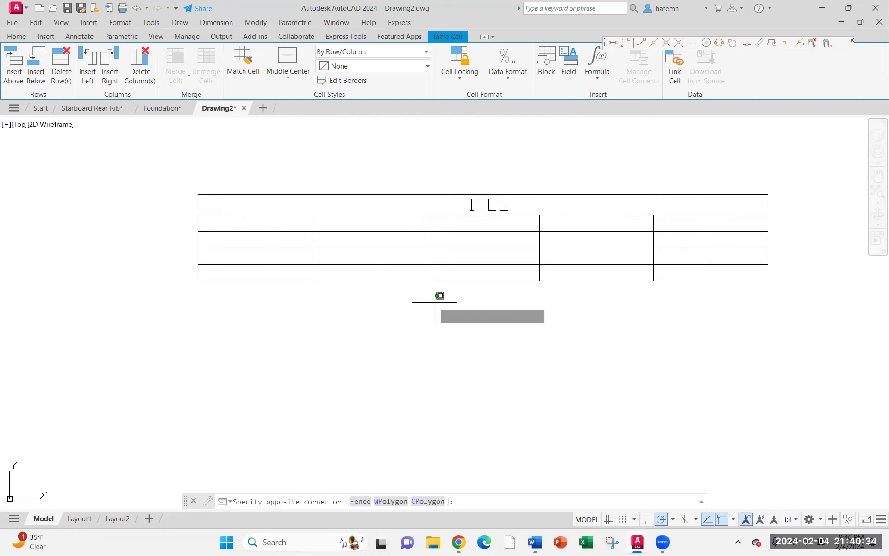
{"action": "left_click", "coordinate": [499, 200]}
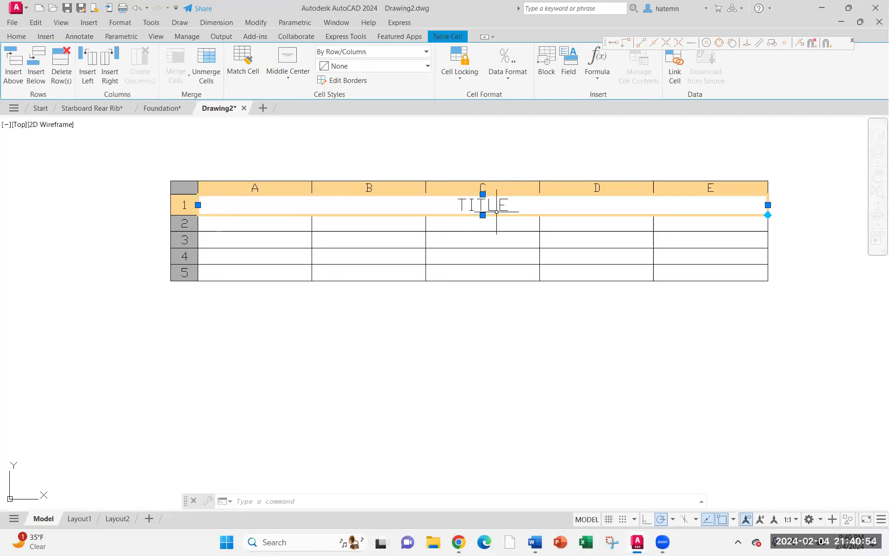
{"action": "left_click", "coordinate": [551, 325]}
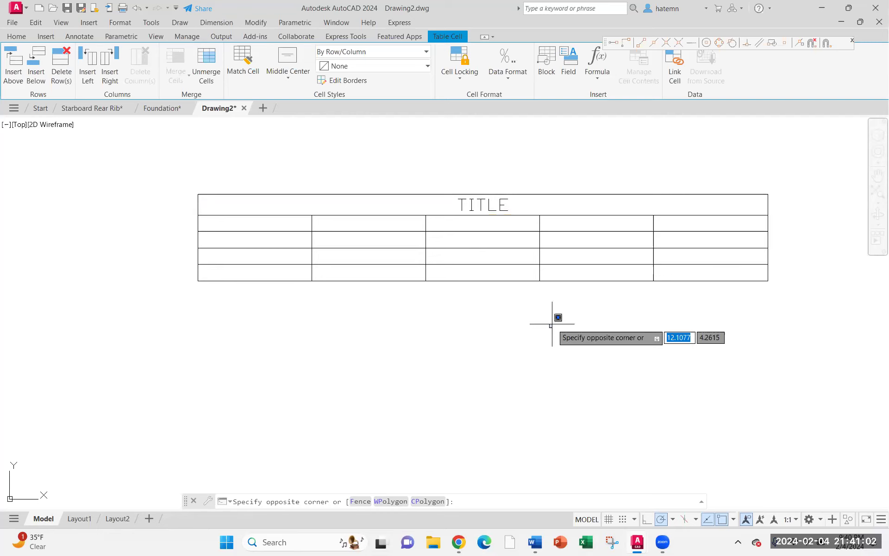
{"action": "key", "text": "Escape"}
Draw a rectangle below the table
{"action": "left_click", "coordinate": [110, 52]}
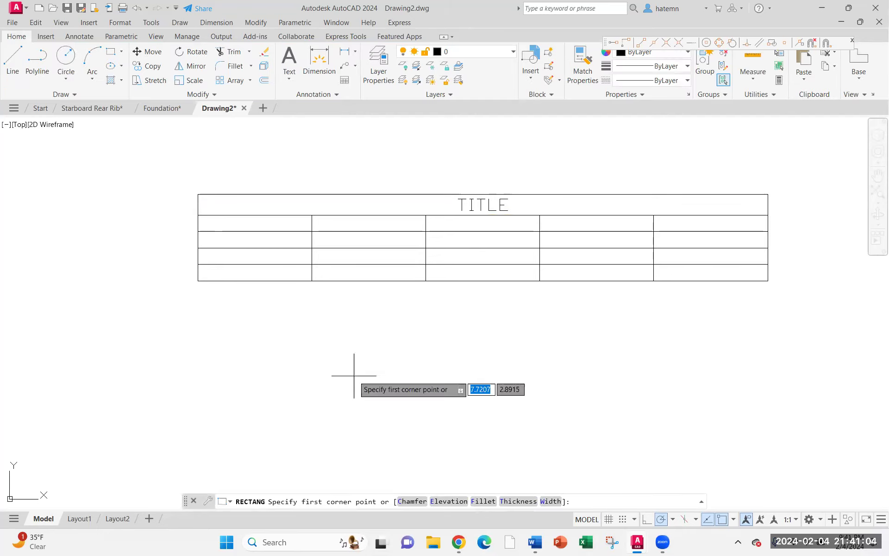
{"action": "left_click", "coordinate": [348, 331]}
{"action": "left_click", "coordinate": [486, 420]}
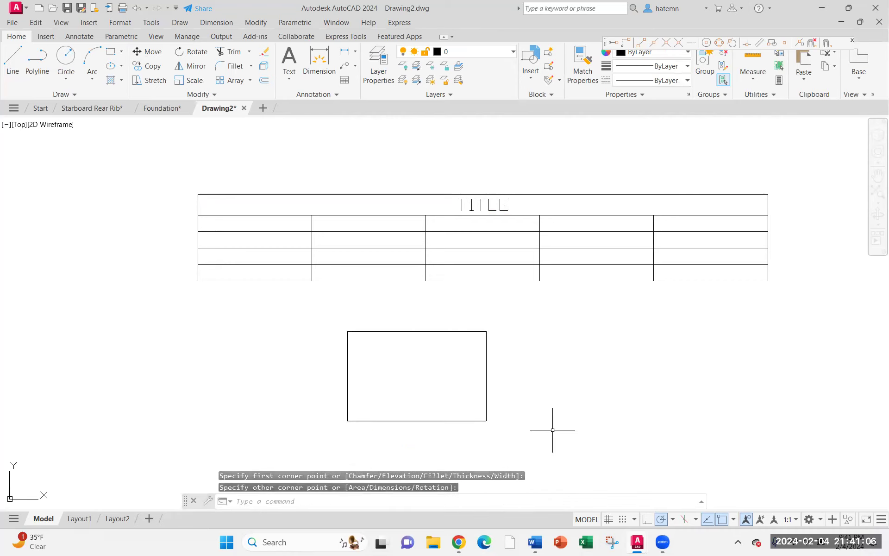
Scale the rectangle by a factor of 2 about its centre
{"action": "middle_click_drag", "start_coordinate": [577, 410], "coordinate": [566, 331]}
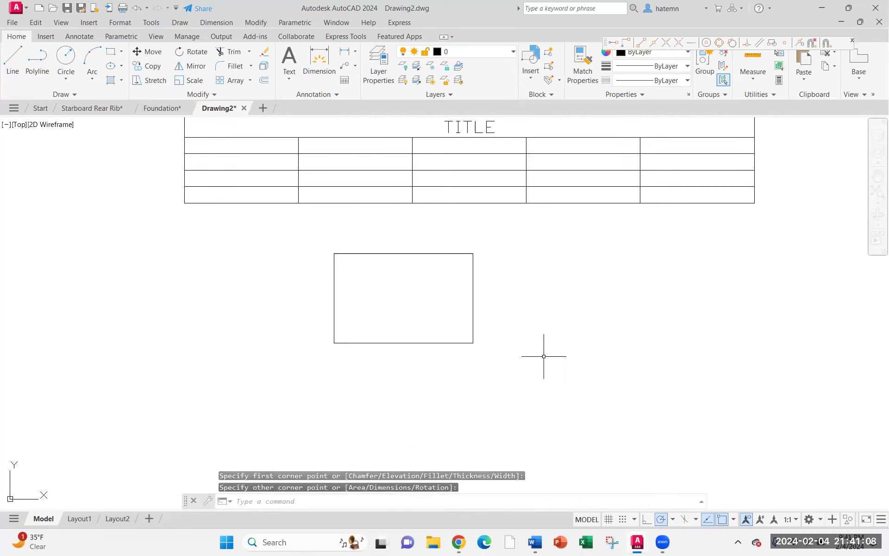
{"action": "left_click", "coordinate": [231, 119]}
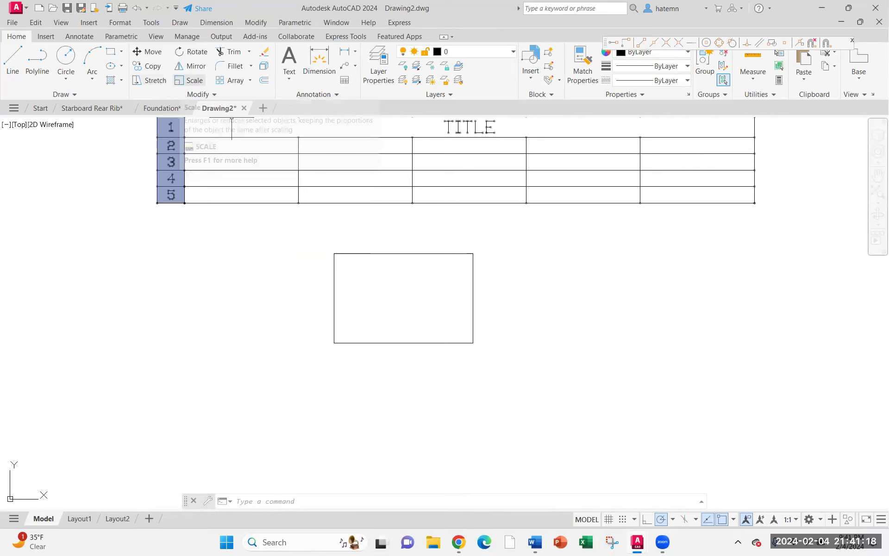
{"action": "left_click", "coordinate": [189, 80]}
{"action": "left_click", "coordinate": [330, 259]}
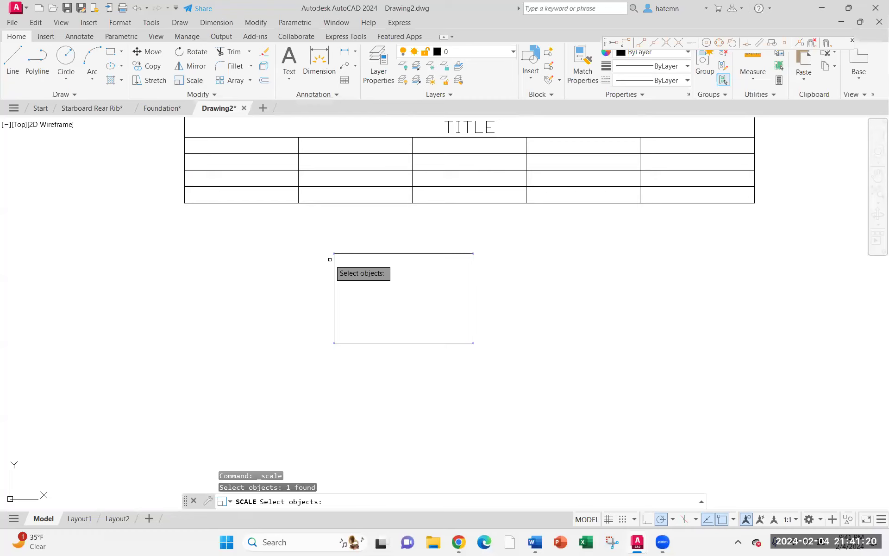
{"action": "key", "text": "Return"}
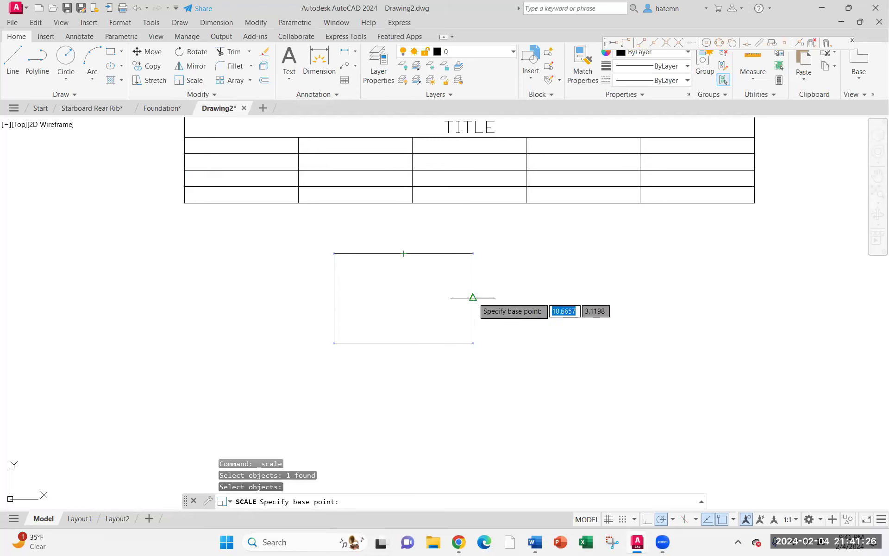
{"action": "left_click", "coordinate": [404, 298]}
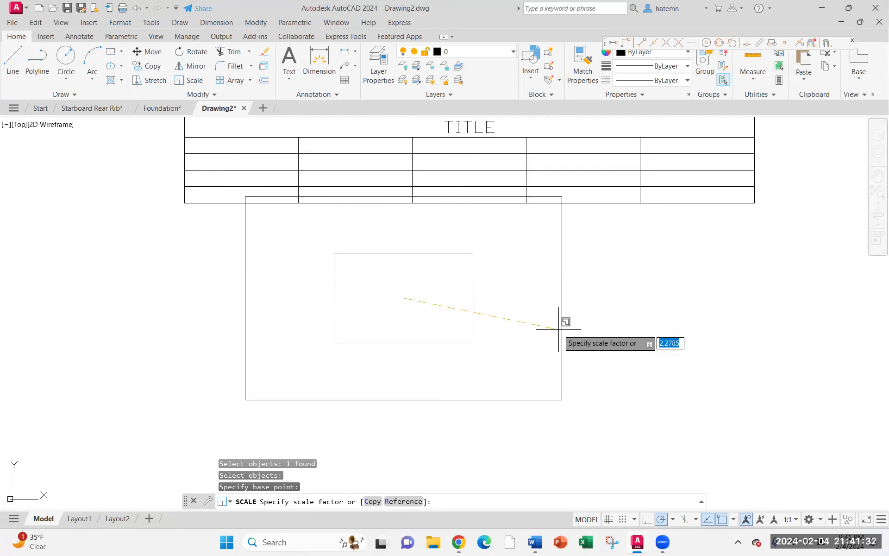
{"action": "type", "text": "2"}
{"action": "key", "text": "Return"}
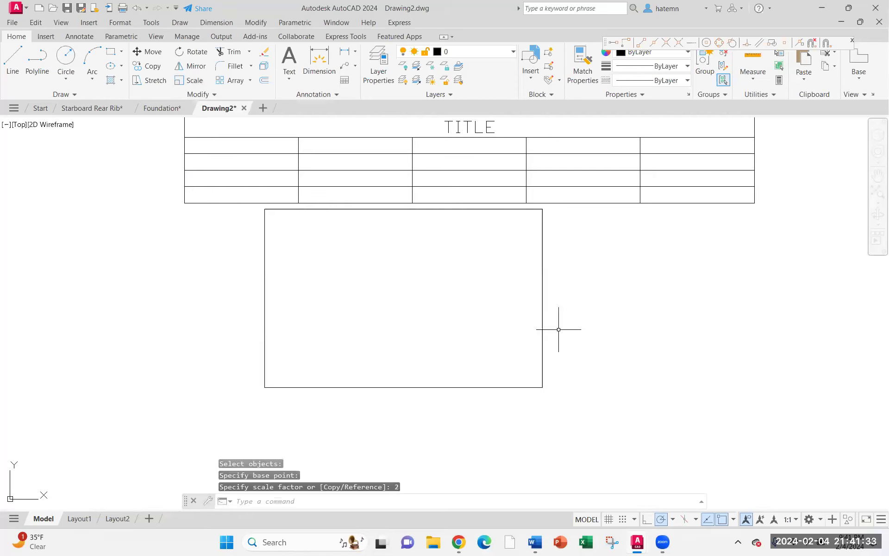
{"action": "left_click", "coordinate": [157, 84]}
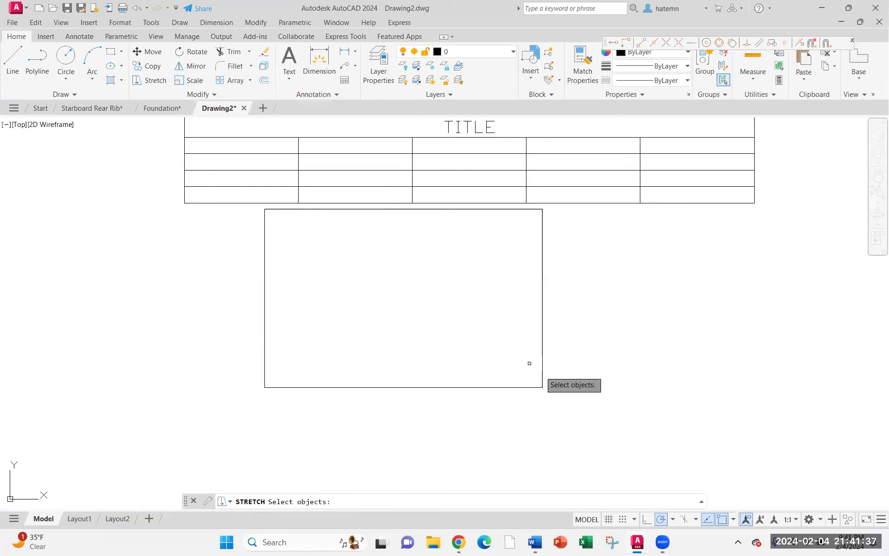
{"action": "left_click", "coordinate": [583, 409]}
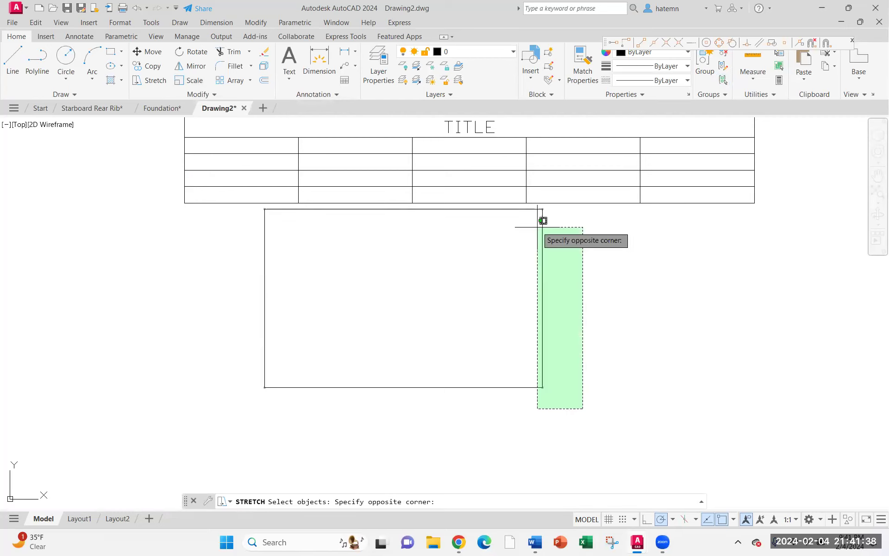
{"action": "left_click", "coordinate": [529, 200]}
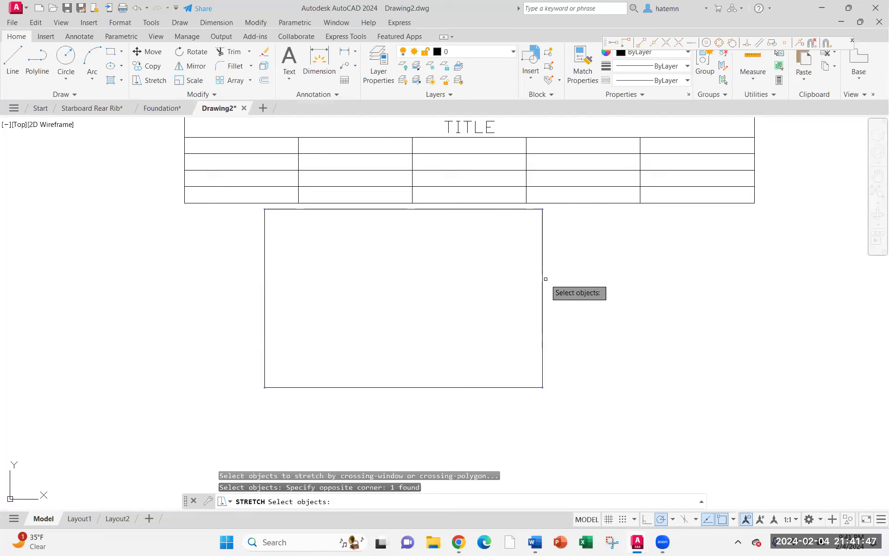
{"action": "key", "text": "Return"}
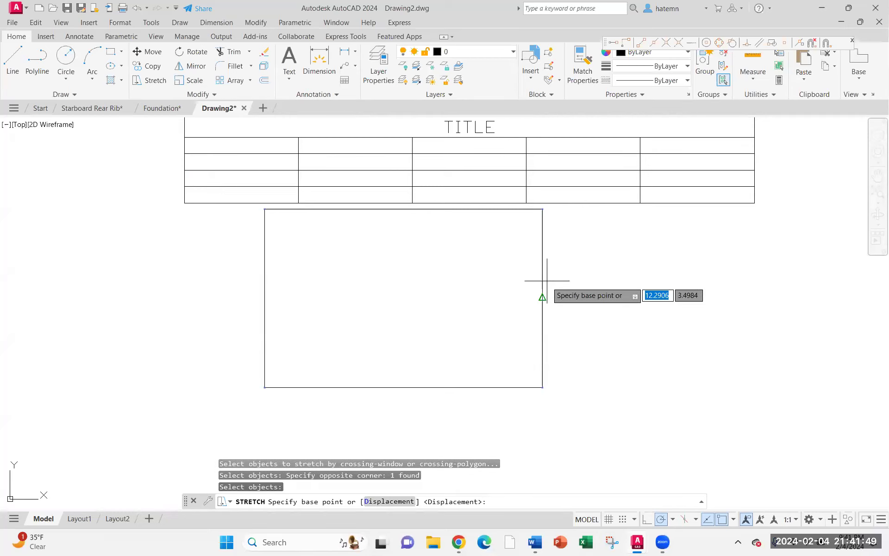
{"action": "left_click", "coordinate": [547, 280]}
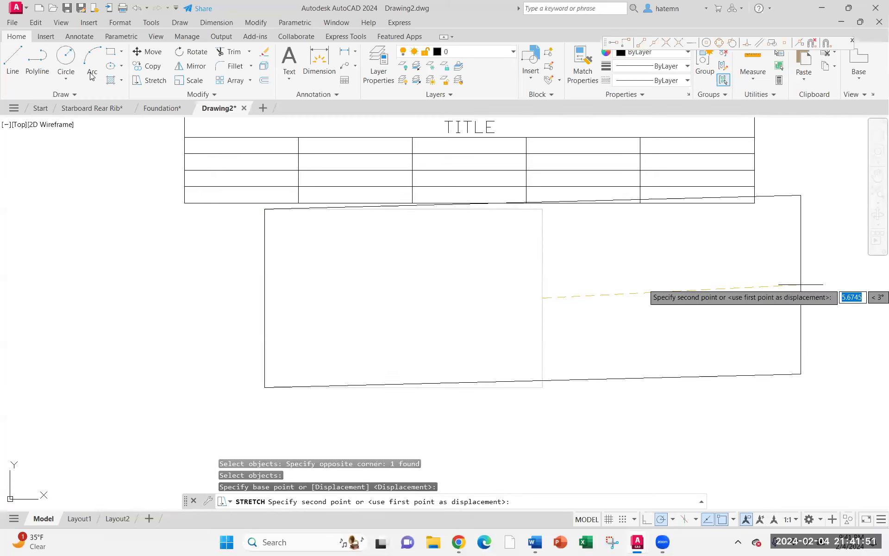
{"action": "key", "text": "Escape"}
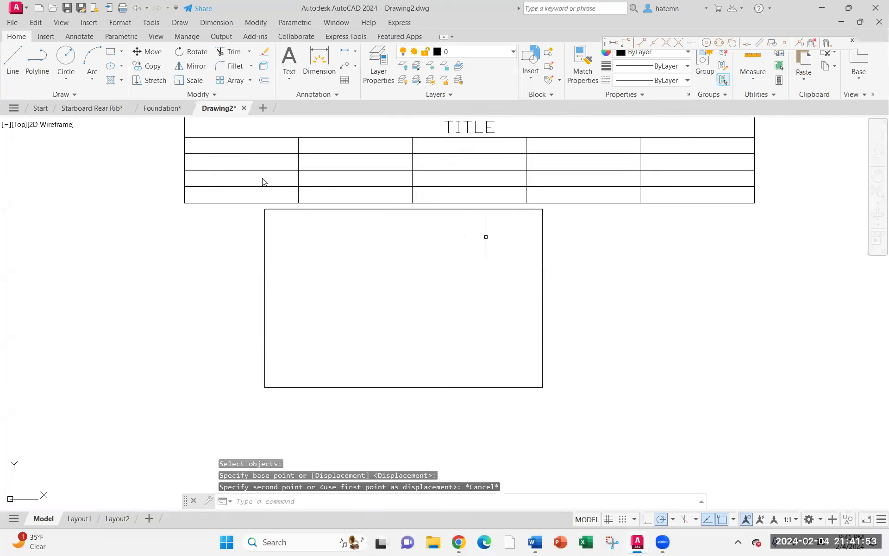
Switch to the Foundation plan and stretch the closet's left side 2 inches to the left
{"action": "key", "text": "ctrl+Tab"}
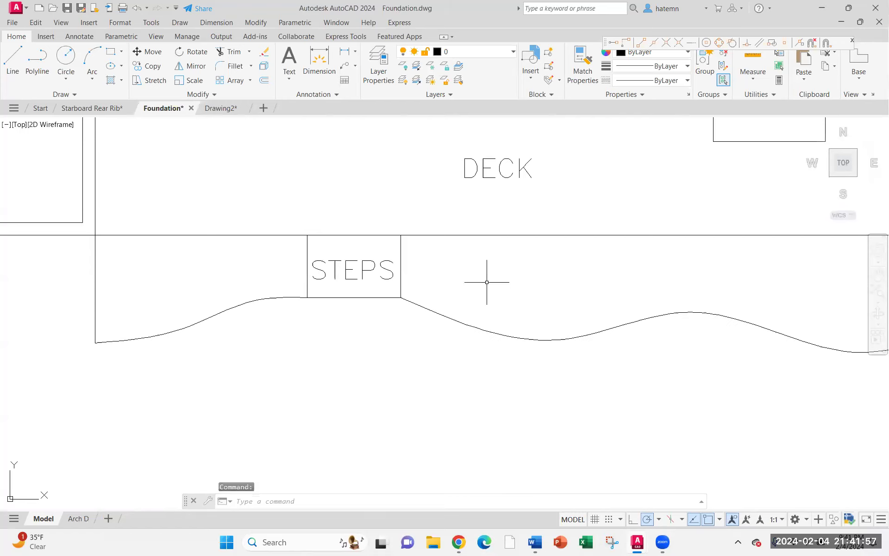
{"action": "scroll", "coordinate": [486, 282], "scroll_direction": "down", "scroll_amount": 5}
{"action": "middle_click_drag", "start_coordinate": [766, 211], "coordinate": [371, 335]}
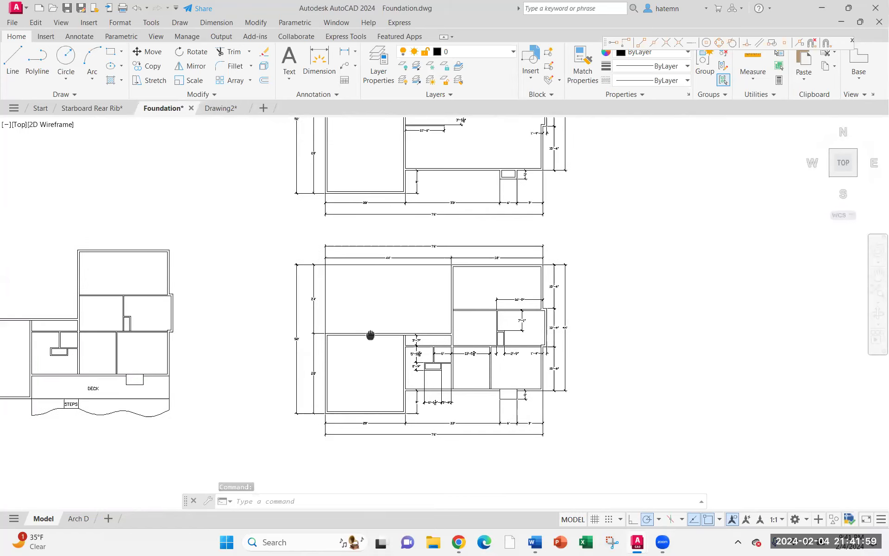
{"action": "middle_click_drag", "start_coordinate": [370, 335], "coordinate": [341, 192]}
{"action": "scroll", "coordinate": [445, 179], "scroll_direction": "up", "scroll_amount": 4}
{"action": "mouse_move", "coordinate": [455, 178]}
{"action": "middle_mouse_down"}
{"action": "mouse_move", "coordinate": [449, 226]}
{"action": "mouse_move", "coordinate": [500, 521]}
{"action": "middle_mouse_up"}
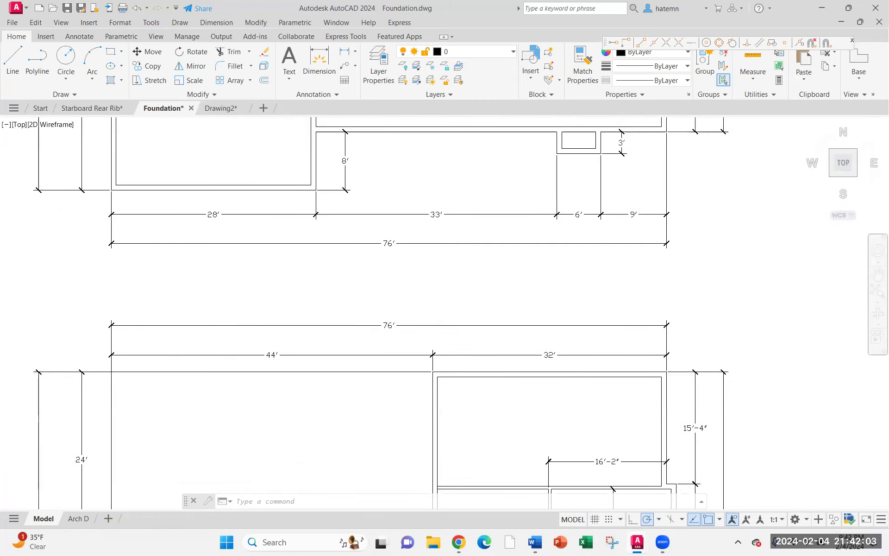
{"action": "scroll", "coordinate": [430, 349], "scroll_direction": "down", "scroll_amount": 4}
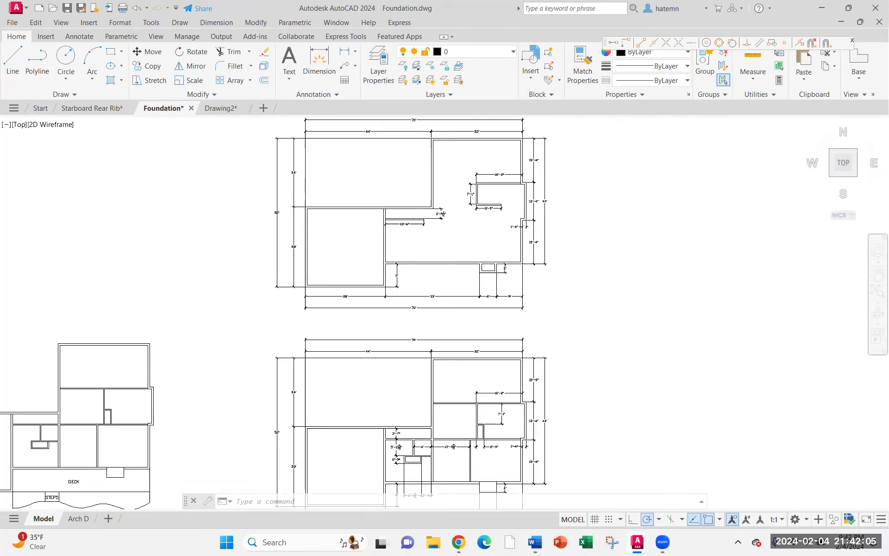
{"action": "scroll", "coordinate": [507, 182], "scroll_direction": "up", "scroll_amount": 4}
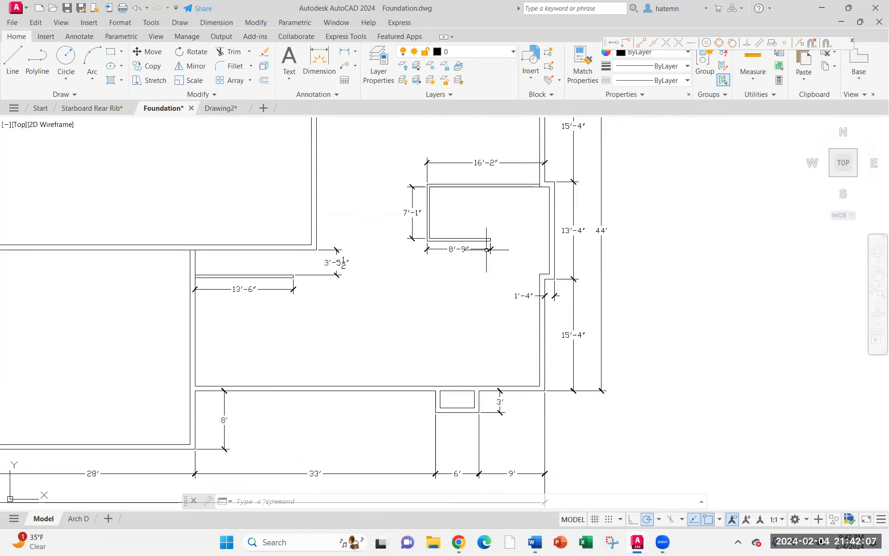
{"action": "middle_click_drag", "start_coordinate": [486, 250], "coordinate": [468, 236]}
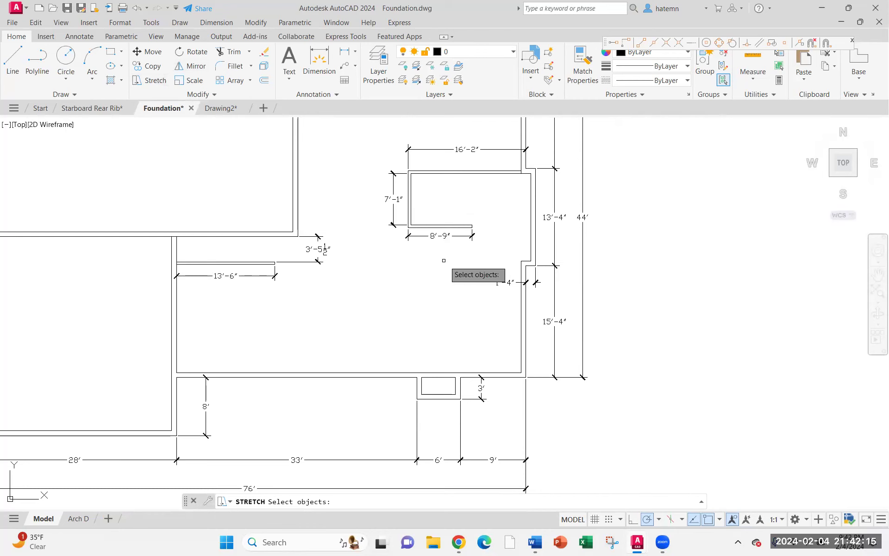
{"action": "left_click", "coordinate": [483, 259]}
{"action": "left_click", "coordinate": [398, 160]}
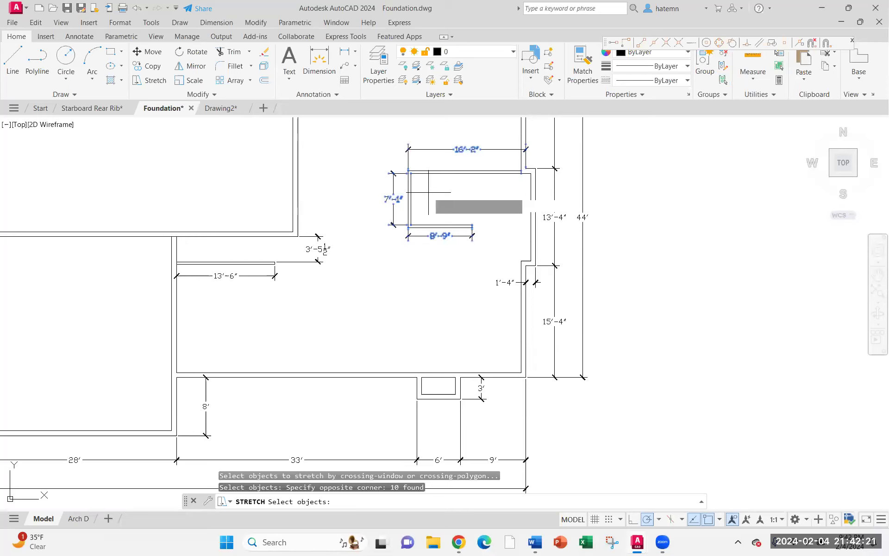
{"action": "key", "text": "Return"}
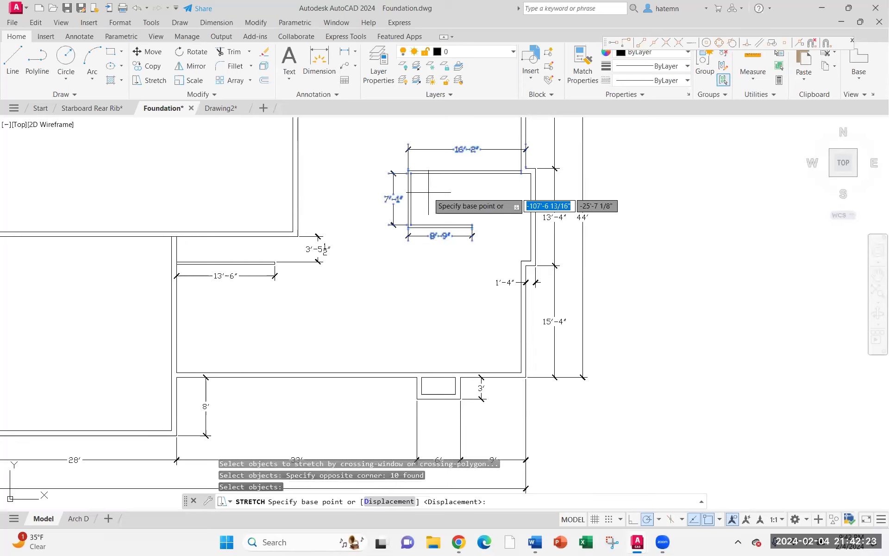
{"action": "left_click", "coordinate": [428, 192]}
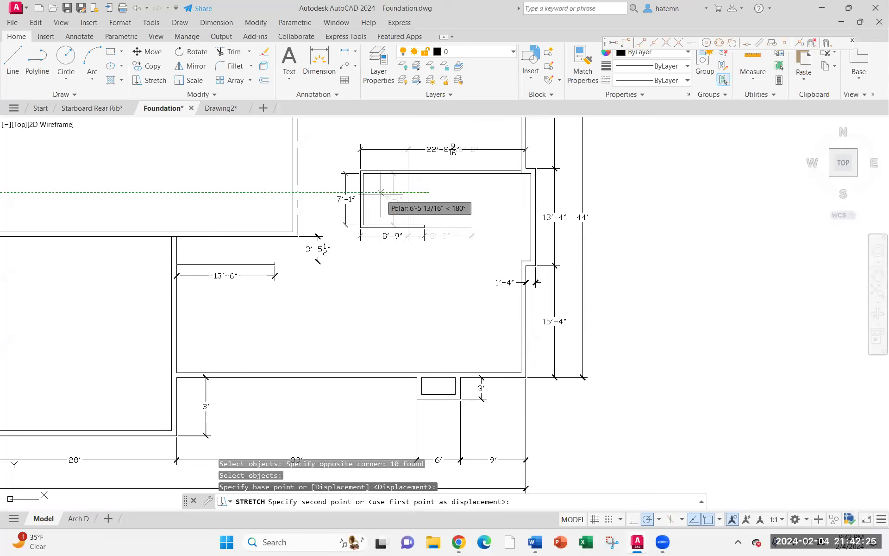
{"action": "type", "text": "2"}
{"action": "key", "text": "Return"}
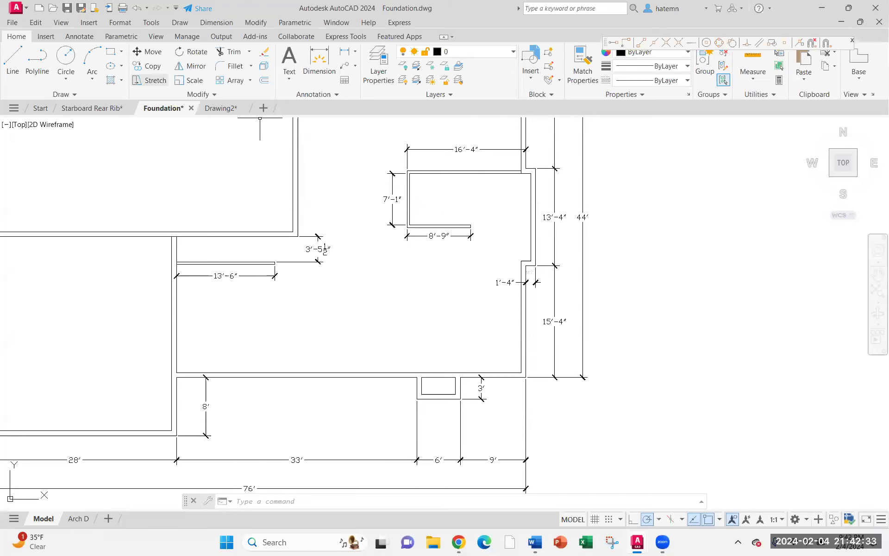
Stretch the closet's left side about 4 feet further to the left
{"action": "left_click", "coordinate": [150, 80]}
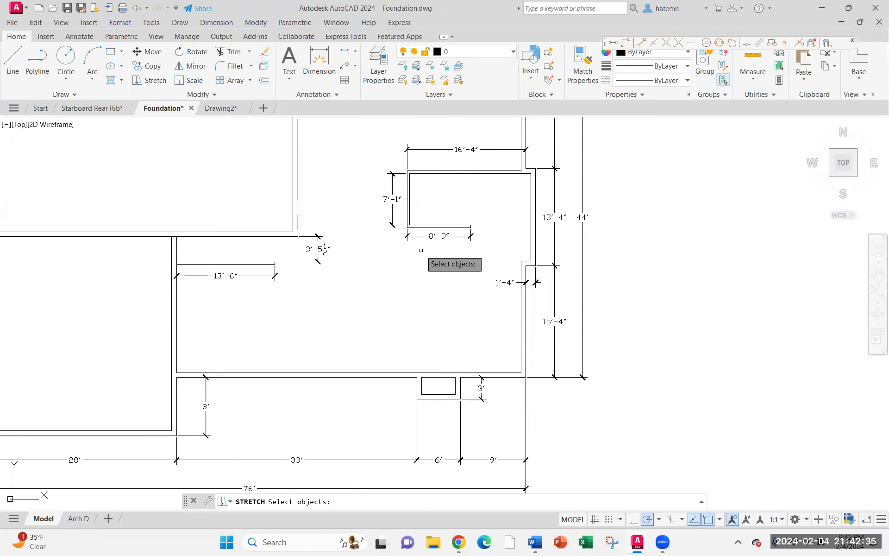
{"action": "left_click", "coordinate": [421, 251]}
{"action": "left_click", "coordinate": [383, 166]}
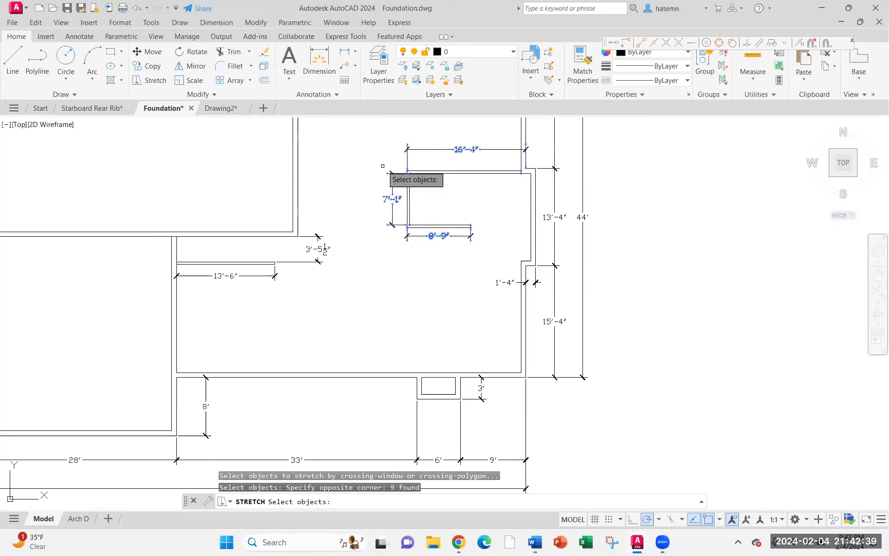
{"action": "key", "text": "Return"}
{"action": "left_click", "coordinate": [450, 212]}
{"action": "left_click", "coordinate": [421, 212]}
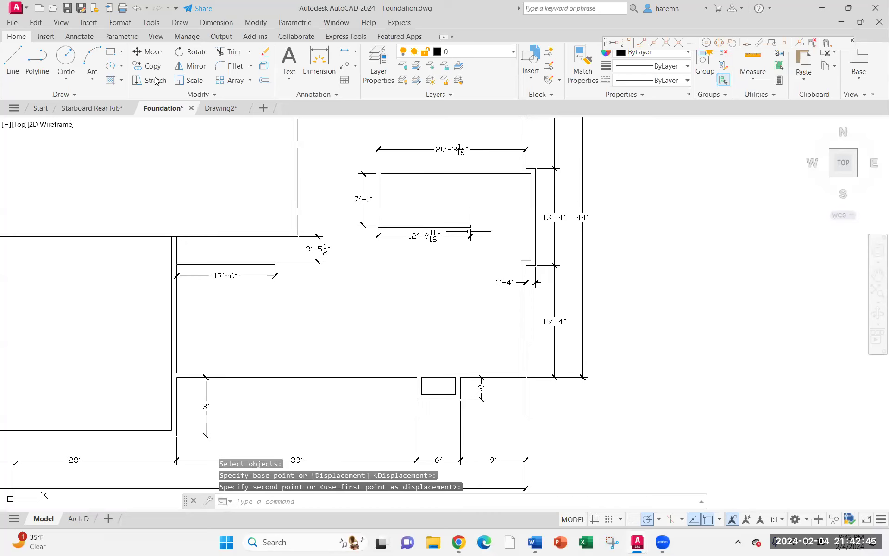
Undo both stretches of the closet
{"action": "left_click", "coordinate": [155, 81]}
{"action": "left_click", "coordinate": [487, 254]}
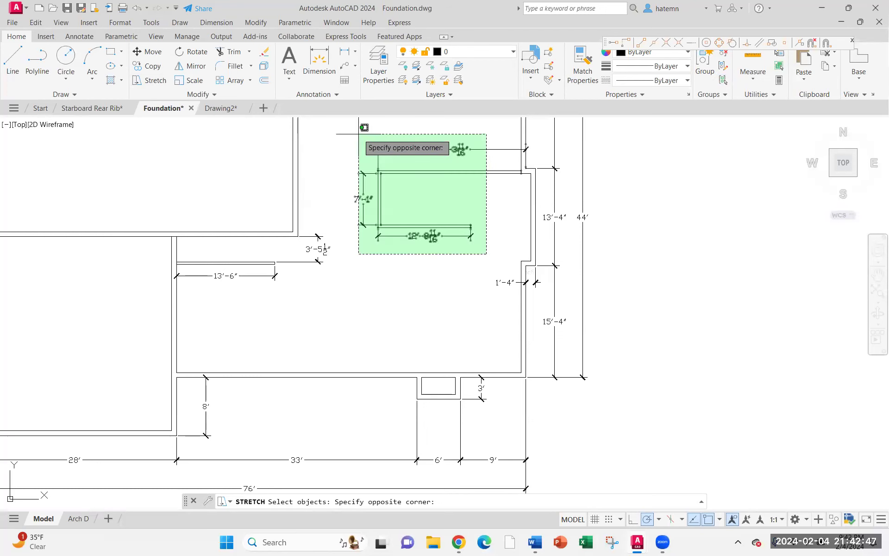
{"action": "left_click", "coordinate": [358, 134]}
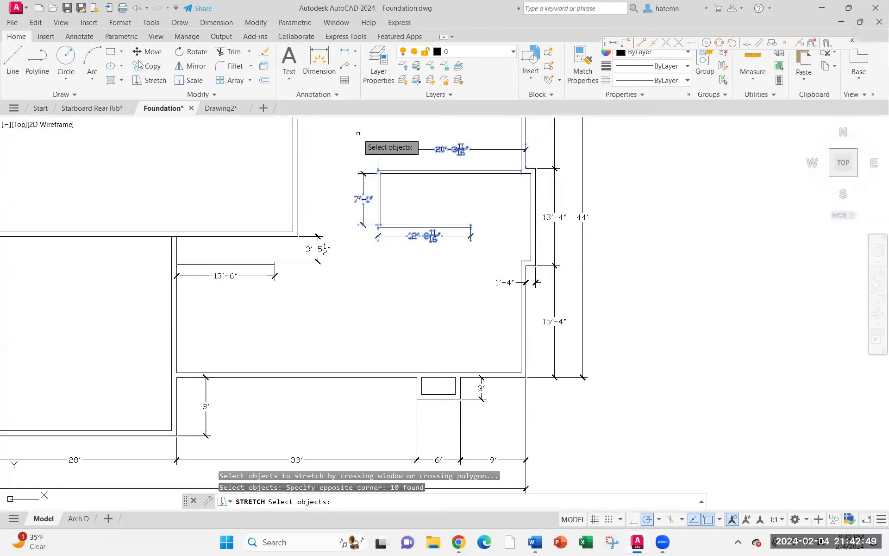
{"action": "left_click", "coordinate": [137, 8]}
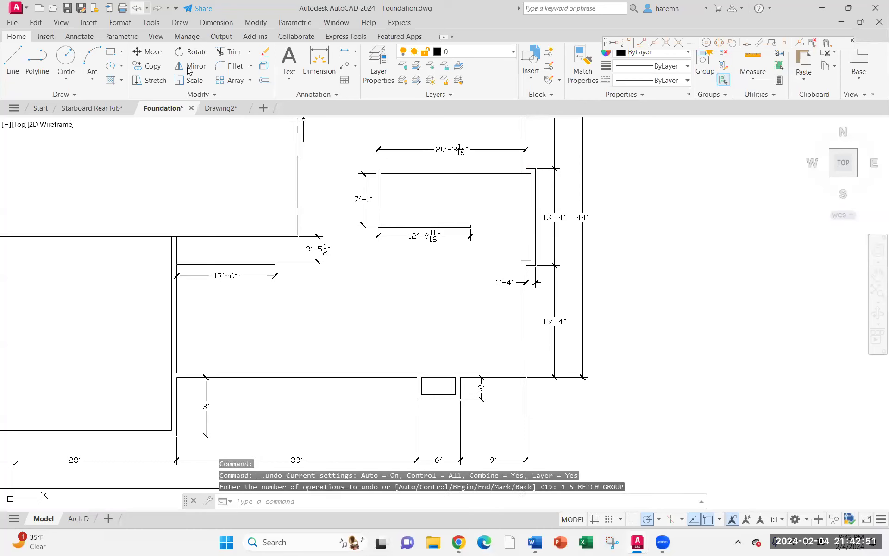
{"action": "left_click", "coordinate": [137, 8]}
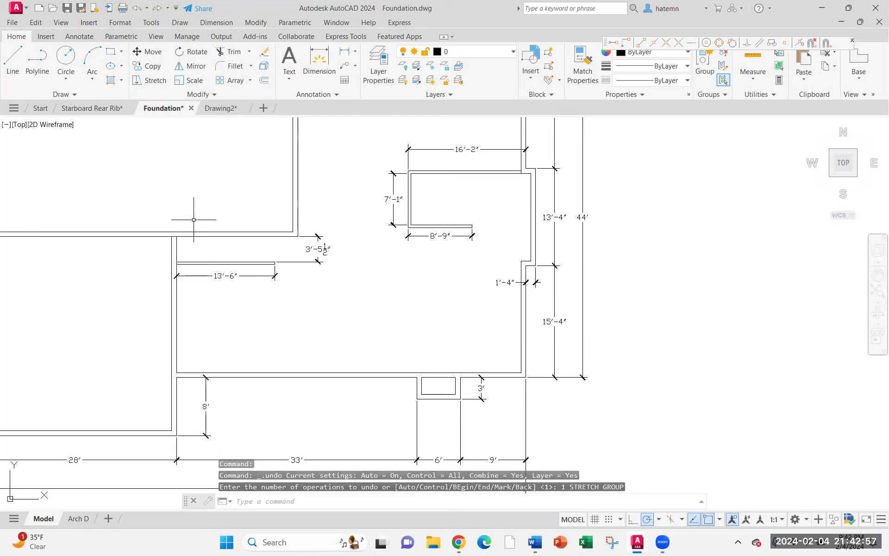
Switch back to Drawing2 and delete the table above the rectangle
{"action": "scroll", "coordinate": [220, 282], "scroll_direction": "down", "scroll_amount": 4}
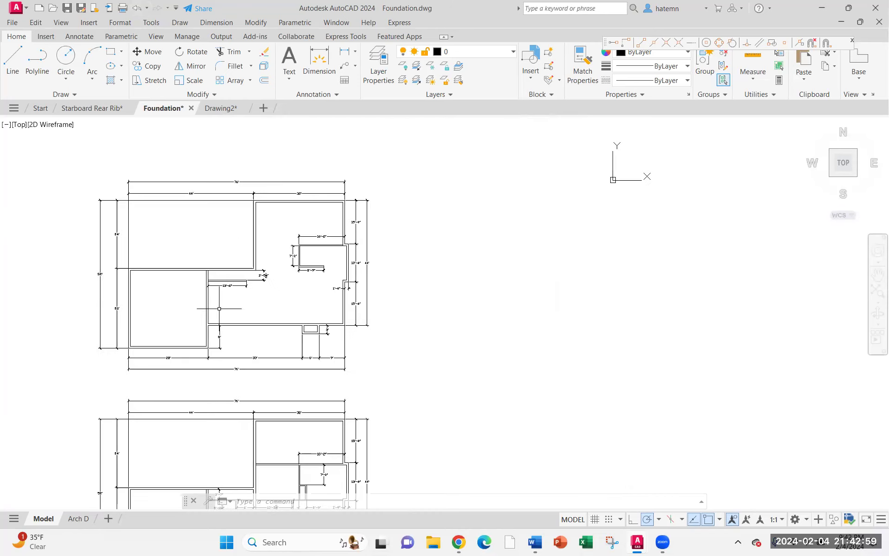
{"action": "left_click", "coordinate": [220, 108]}
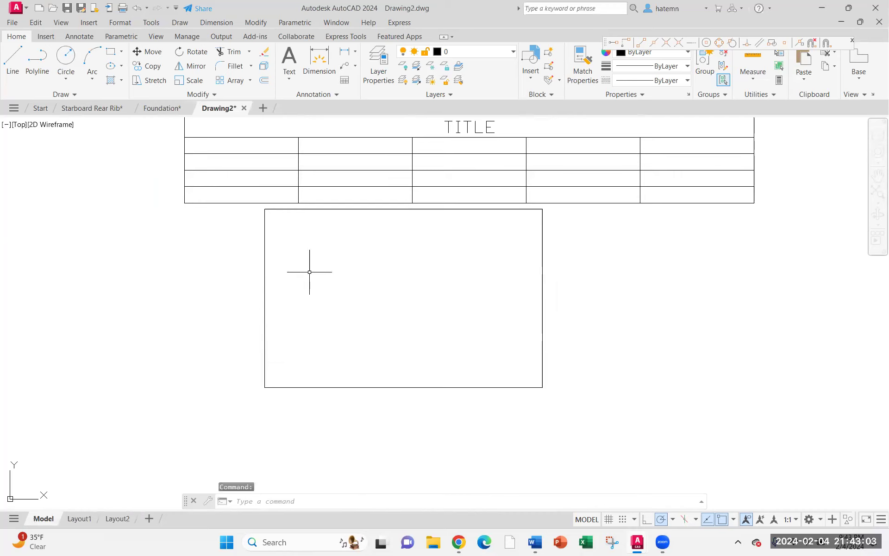
{"action": "middle_click_drag", "start_coordinate": [309, 272], "coordinate": [366, 300]}
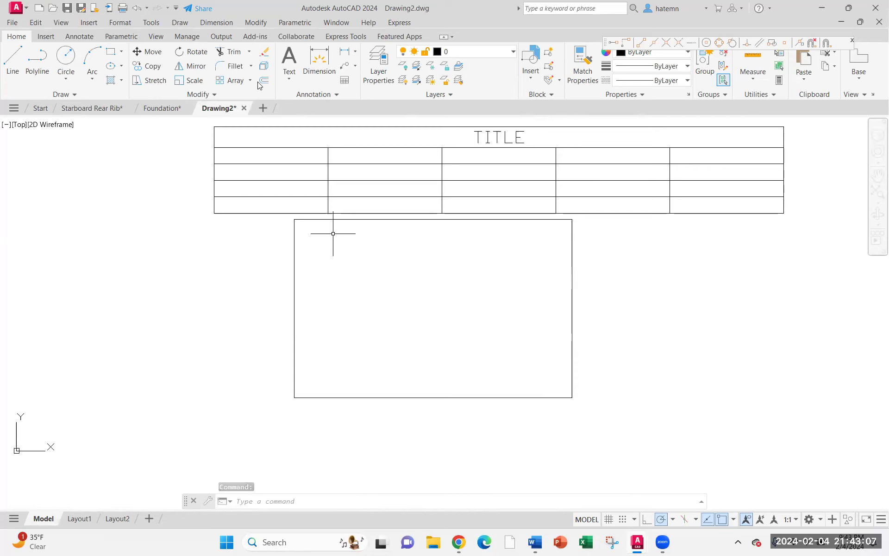
{"action": "left_click", "coordinate": [294, 261]}
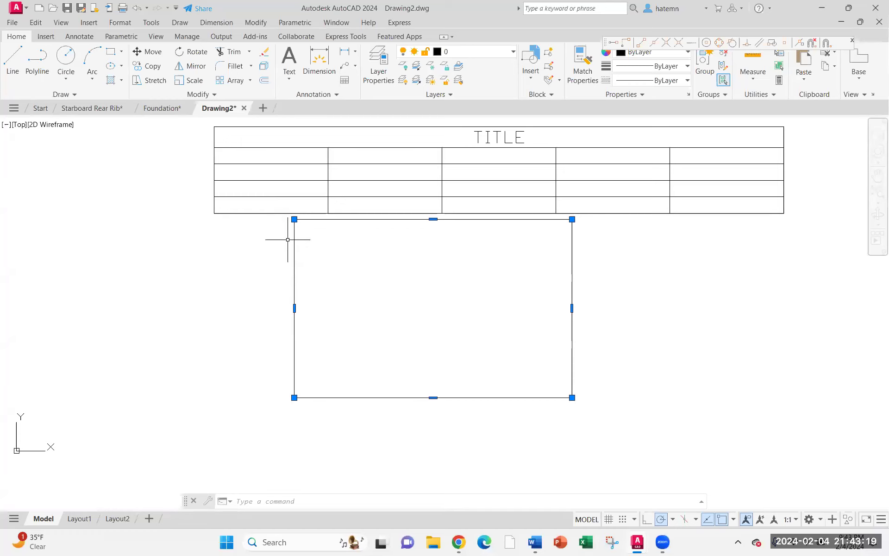
{"action": "key", "text": "Escape"}
{"action": "left_click", "coordinate": [279, 150]}
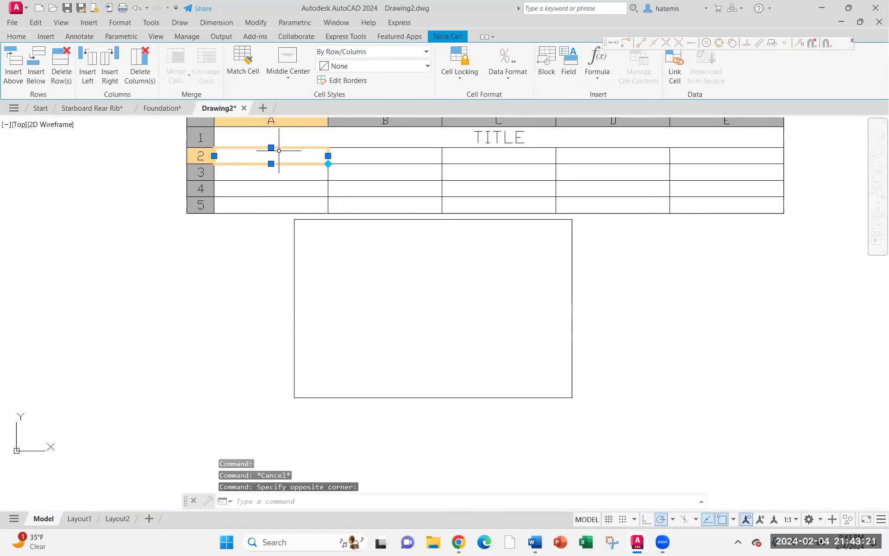
{"action": "left_click", "coordinate": [178, 237]}
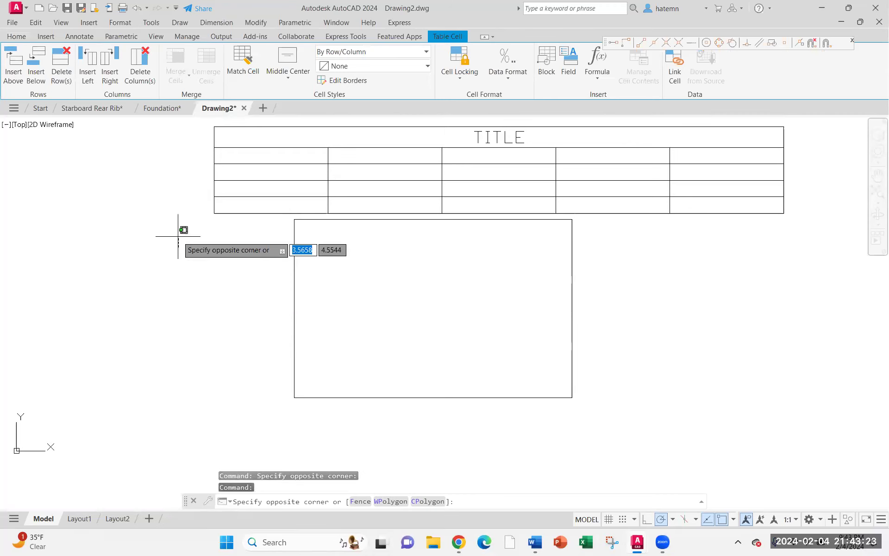
{"action": "left_click", "coordinate": [206, 120]}
{"action": "left_click", "coordinate": [206, 120]}
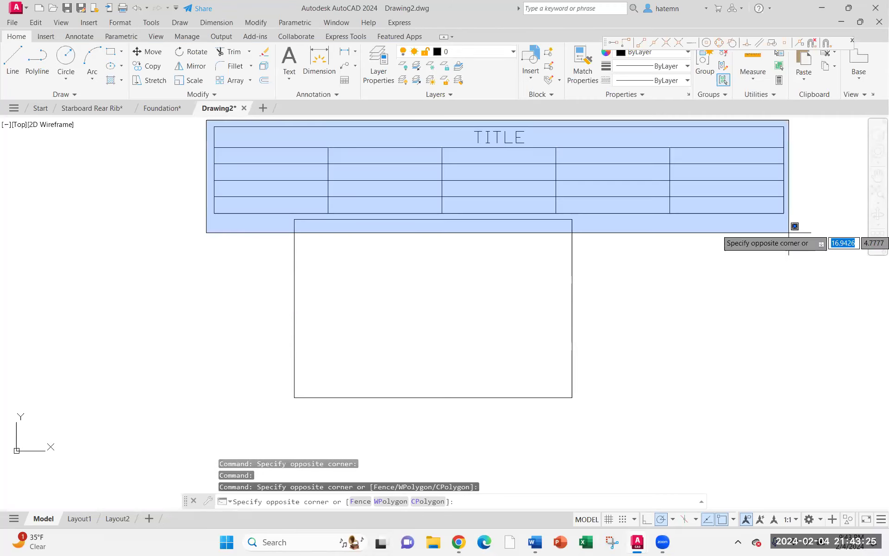
{"action": "left_click", "coordinate": [789, 232]}
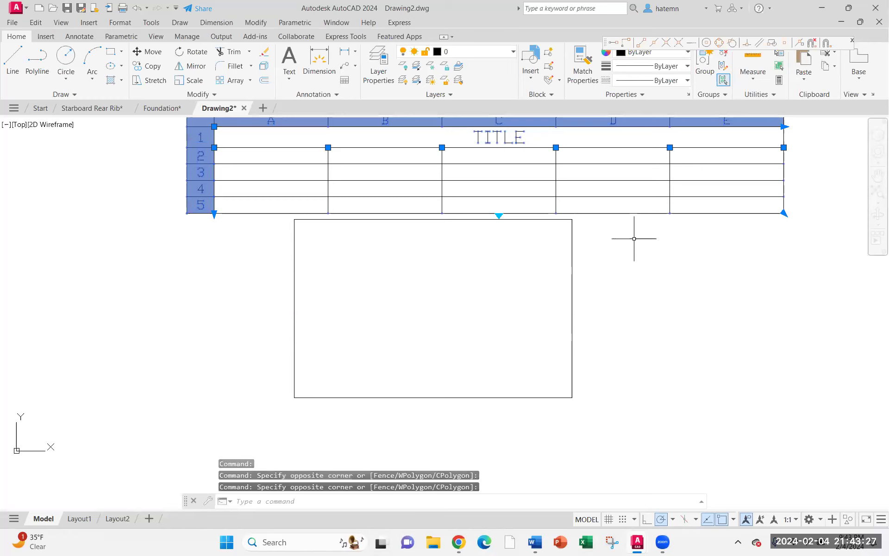
{"action": "key", "text": "Delete"}
Explode the rectangle into separate lines
{"action": "middle_click_drag", "start_coordinate": [346, 285], "coordinate": [346, 250]}
{"action": "left_click", "coordinate": [361, 185]}
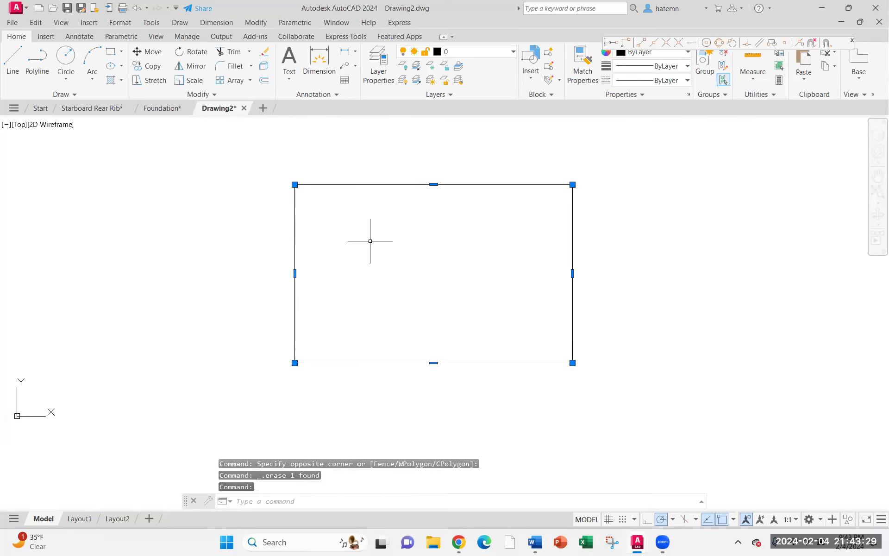
{"action": "key", "text": "Escape"}
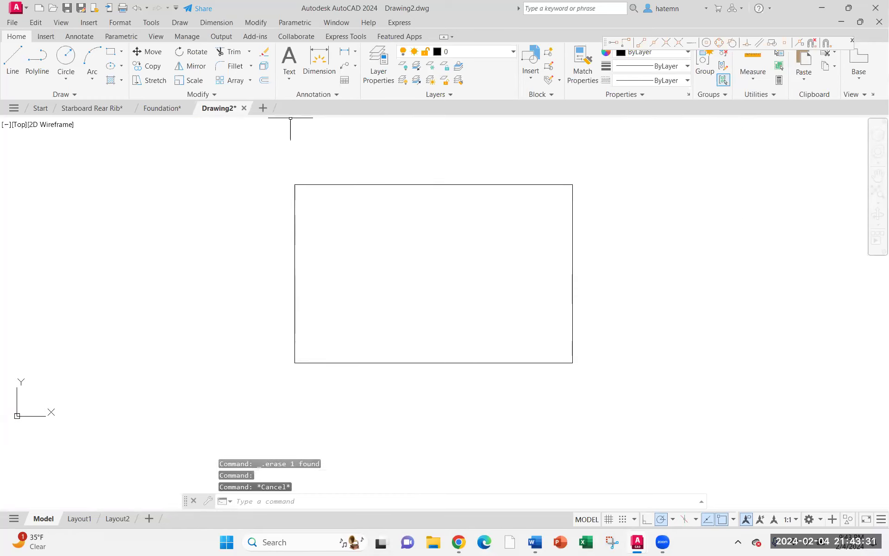
{"action": "left_click", "coordinate": [264, 66]}
{"action": "left_click", "coordinate": [330, 184]}
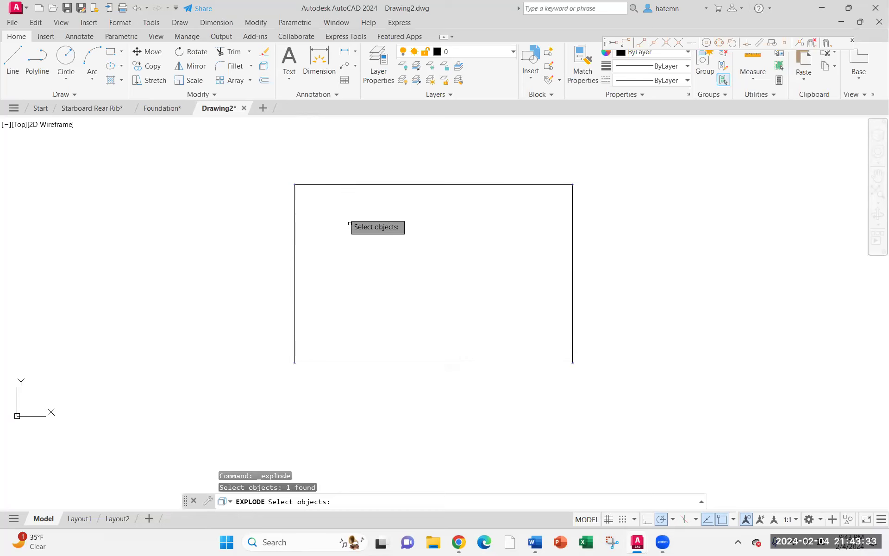
{"action": "key", "text": "Return"}
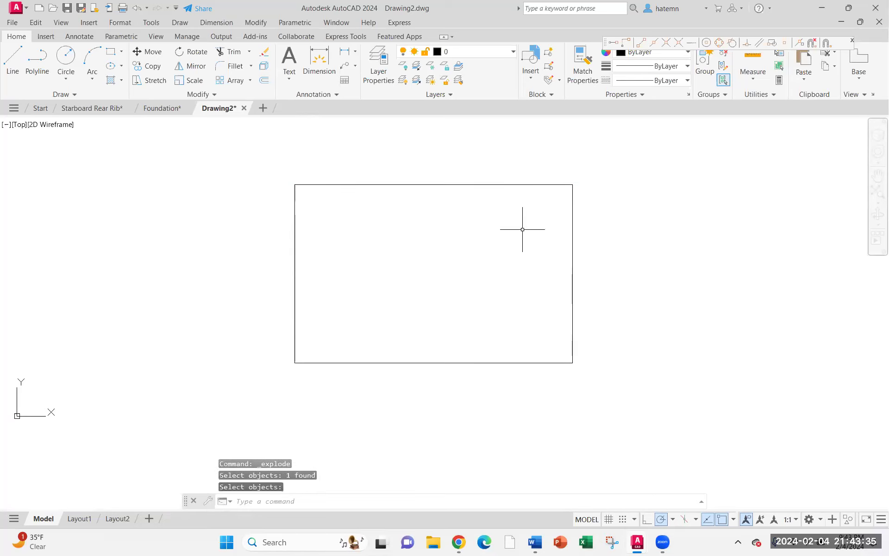
Select the rectangle's top edge to check whether it is now a separate line
{"action": "left_click", "coordinate": [505, 185]}
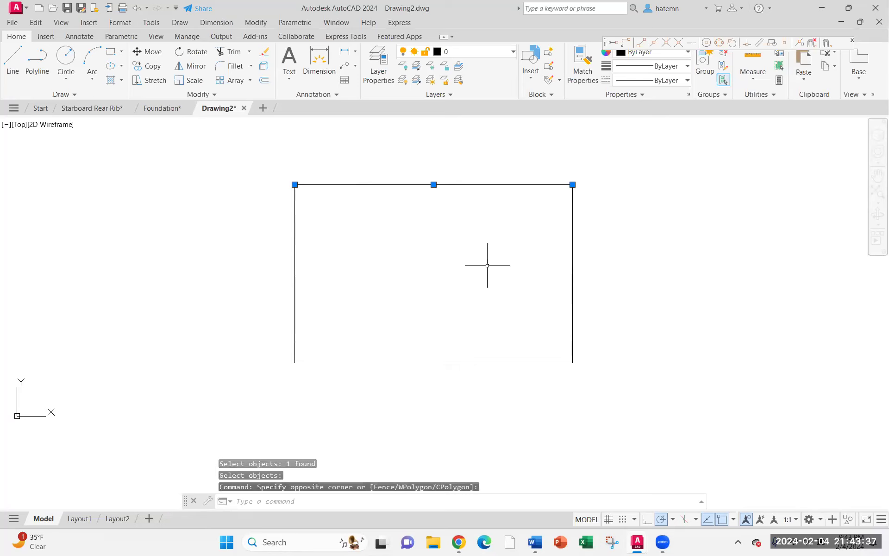
{"action": "left_click", "coordinate": [572, 283]}
{"action": "key", "text": "Escape"}
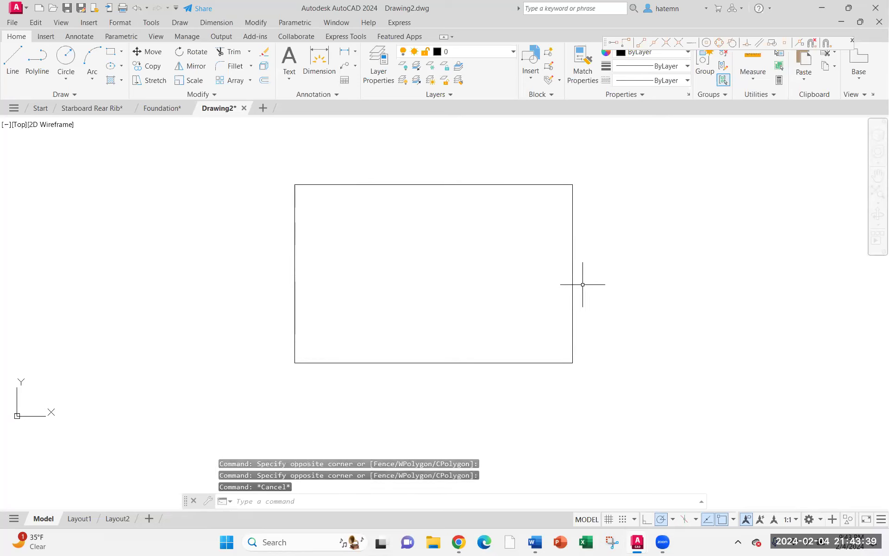
Draw a circle of radius 0.25 tangent to the rectangle's left and top edges
{"action": "left_click", "coordinate": [250, 68]}
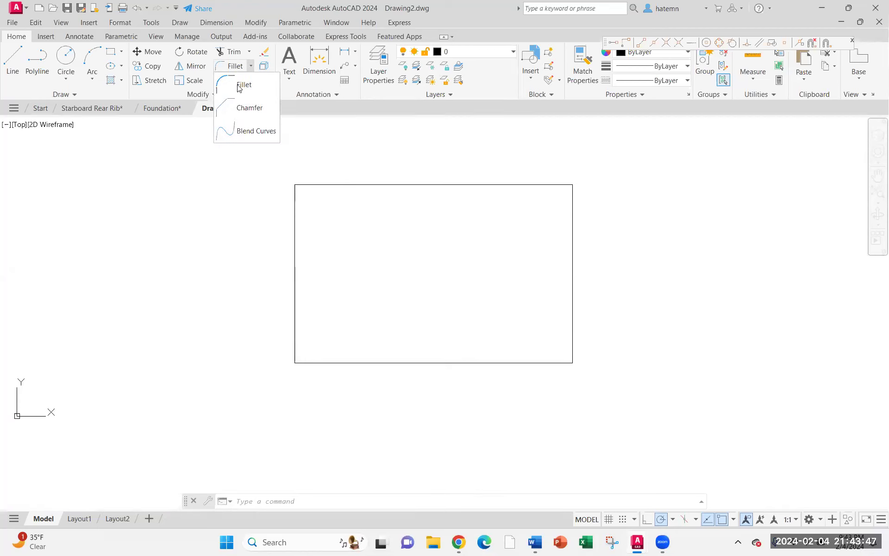
{"action": "left_click", "coordinate": [239, 86]}
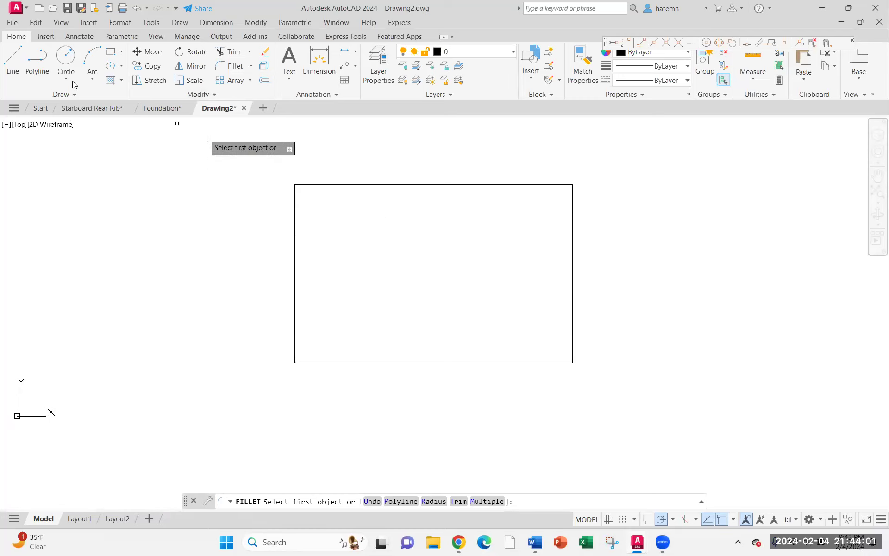
{"action": "left_click", "coordinate": [75, 193]}
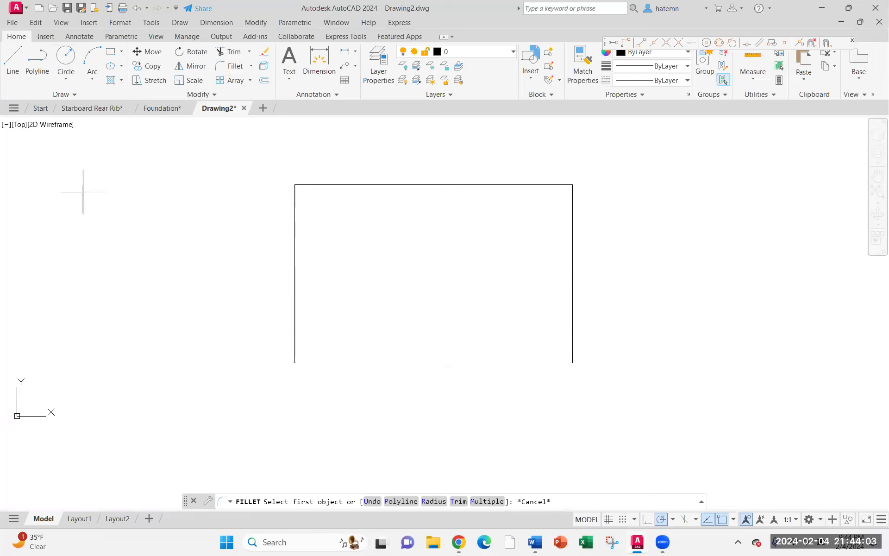
{"action": "left_click", "coordinate": [294, 215]}
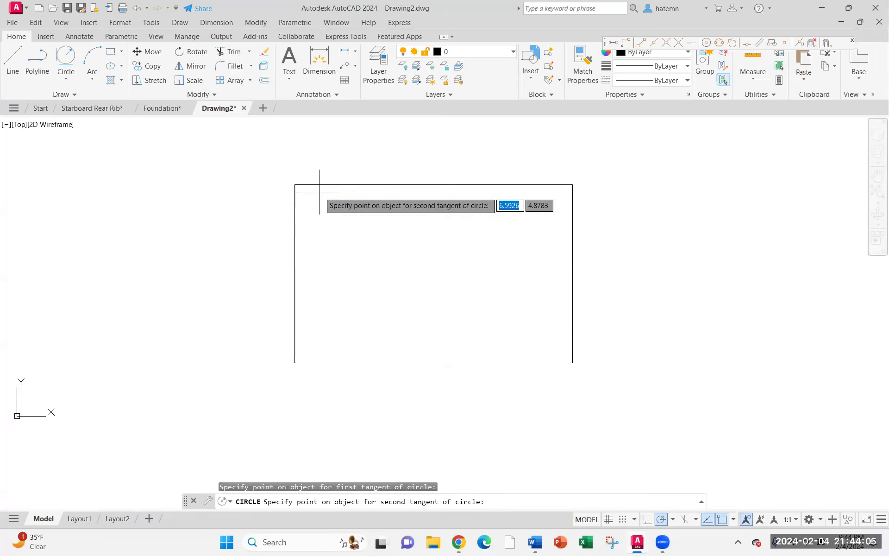
{"action": "left_click", "coordinate": [333, 196]}
{"action": "type", "text": ".2"}
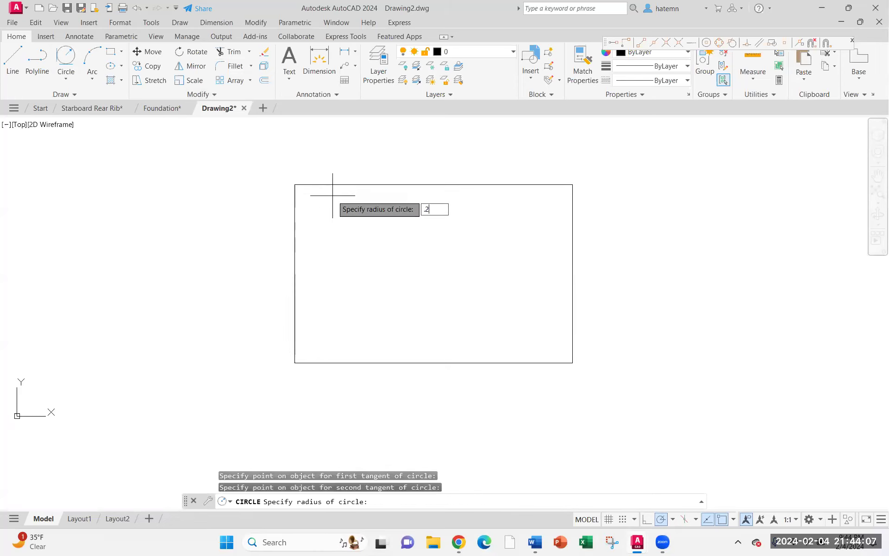
{"action": "type", "text": "5"}
{"action": "key", "text": "Return"}
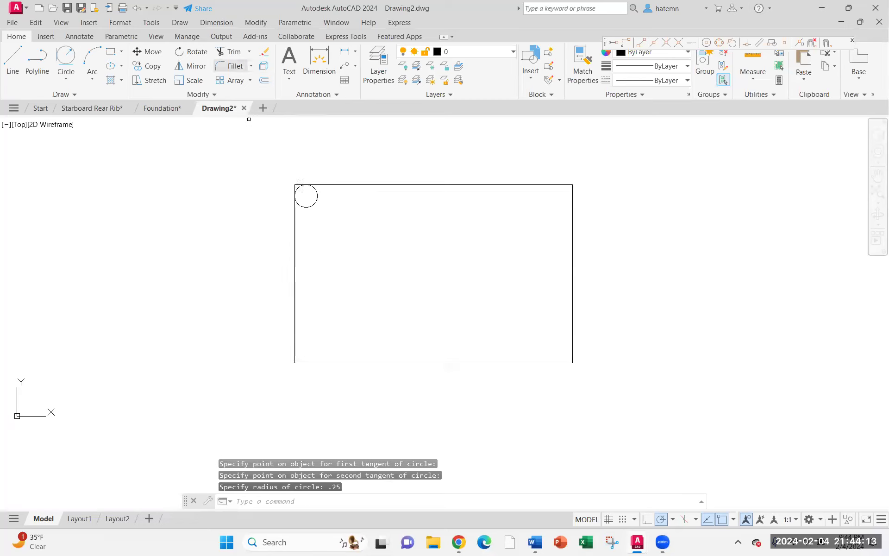
Fillet the rectangle's top-right corner with a 0.25 radius
{"action": "left_click", "coordinate": [232, 66]}
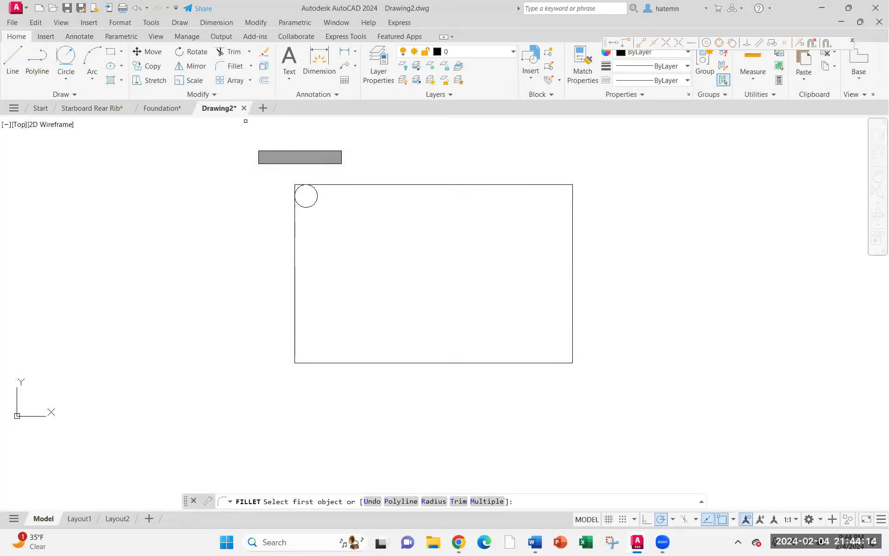
{"action": "right_click", "coordinate": [258, 151]}
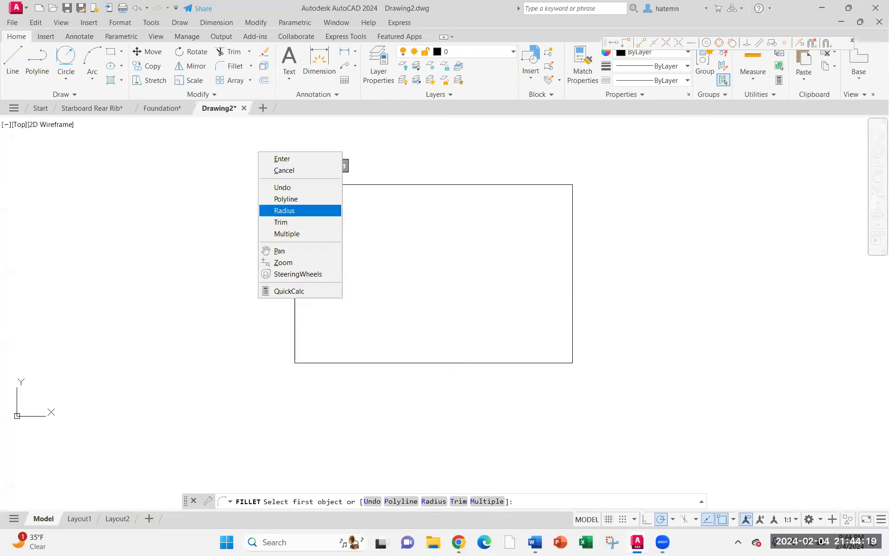
{"action": "left_click", "coordinate": [285, 210]}
{"action": "type", "text": ".25"}
{"action": "key", "text": "Return"}
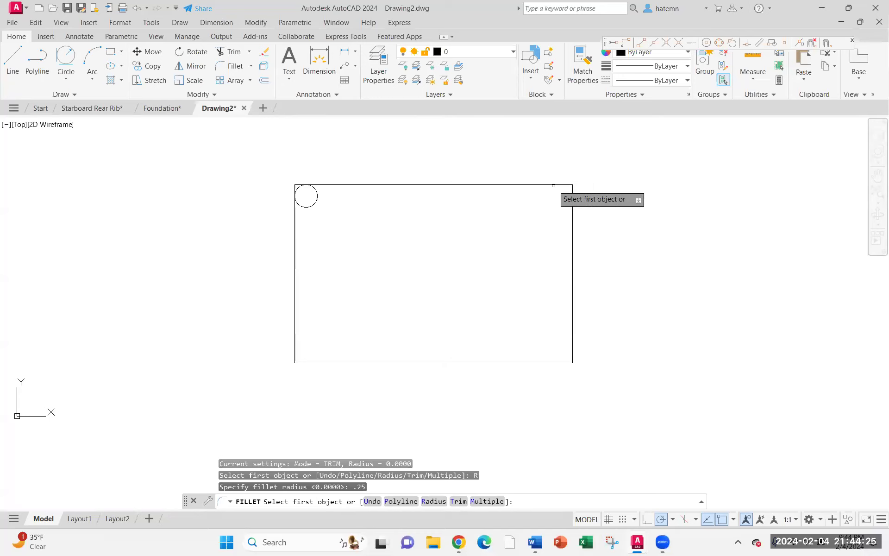
{"action": "left_click", "coordinate": [554, 185]}
{"action": "left_click", "coordinate": [573, 218]}
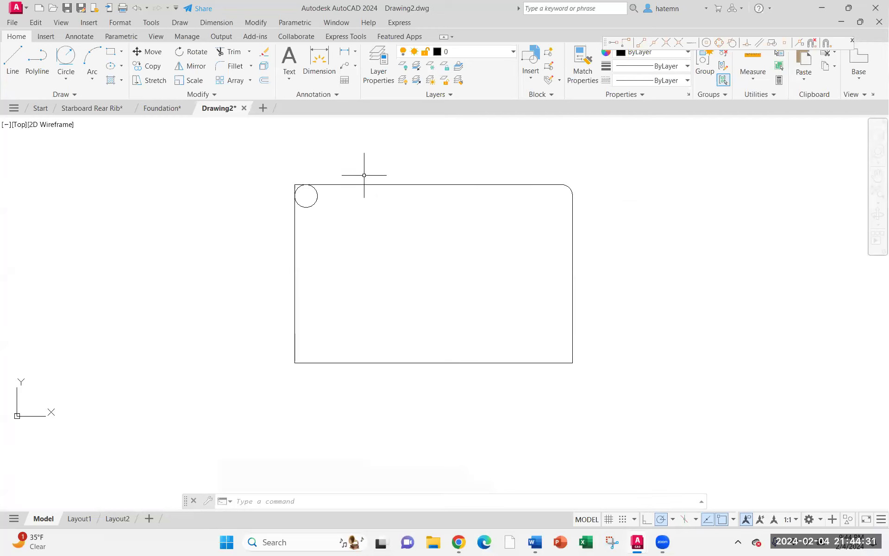
Fillet the rectangle's bottom-right and bottom-left corners with the same radius
{"action": "right_click", "coordinate": [478, 291]}
{"action": "left_click", "coordinate": [496, 288]}
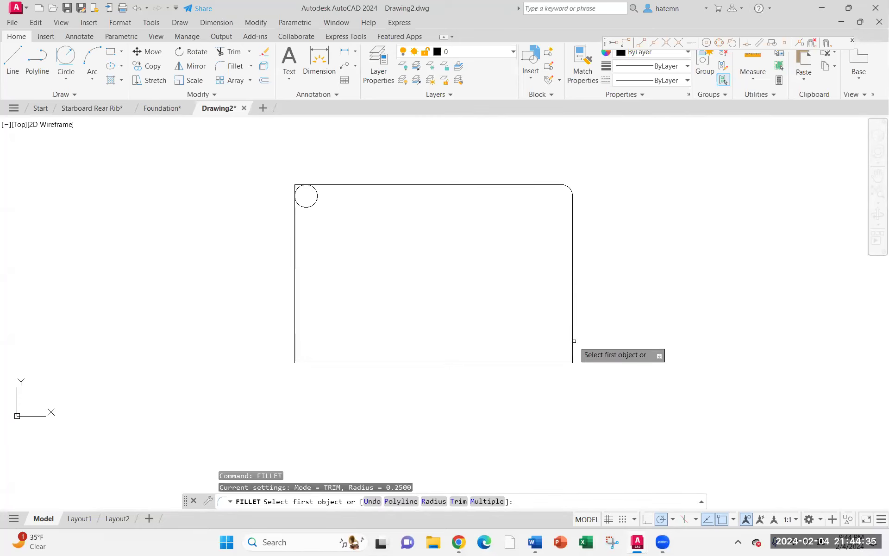
{"action": "left_click", "coordinate": [545, 362]}
{"action": "left_click", "coordinate": [545, 362]}
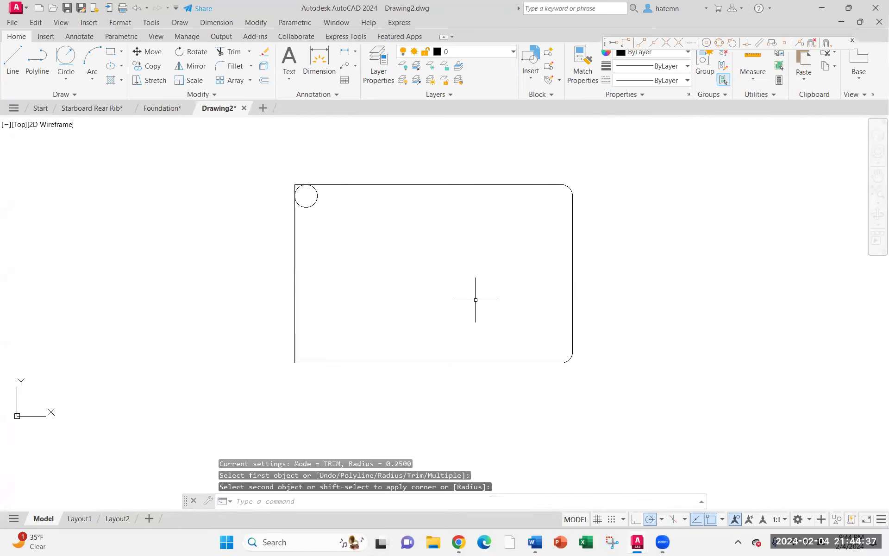
{"action": "key", "text": "Return"}
{"action": "left_click", "coordinate": [296, 343]}
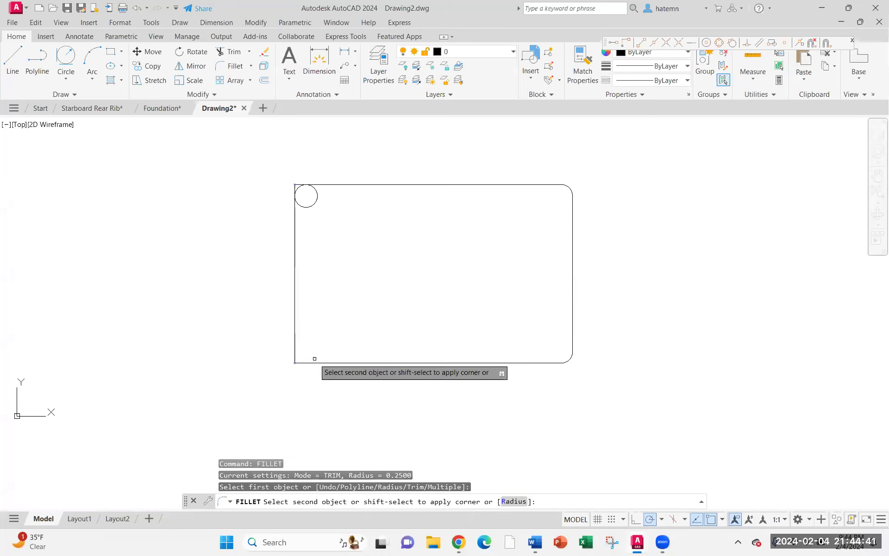
{"action": "left_click", "coordinate": [314, 358]}
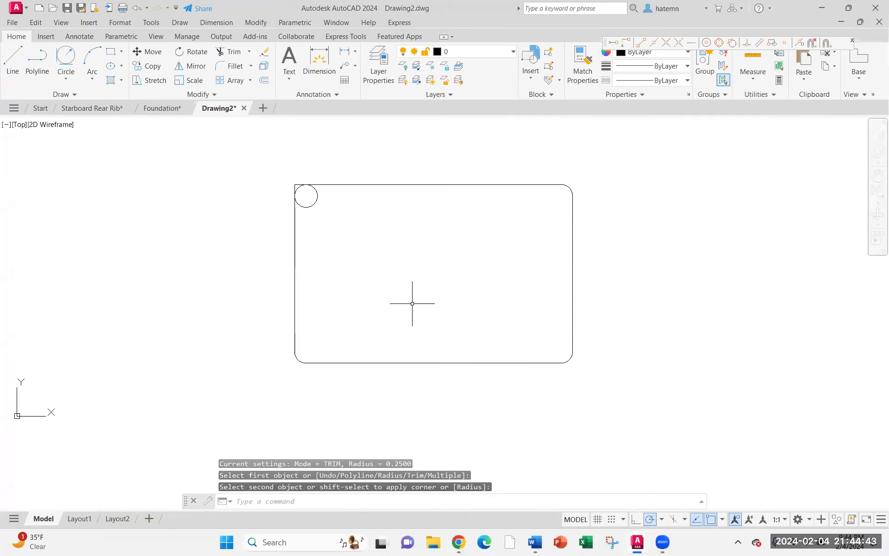
Erase the circle in the rectangle's top-left corner
{"action": "left_click", "coordinate": [306, 207]}
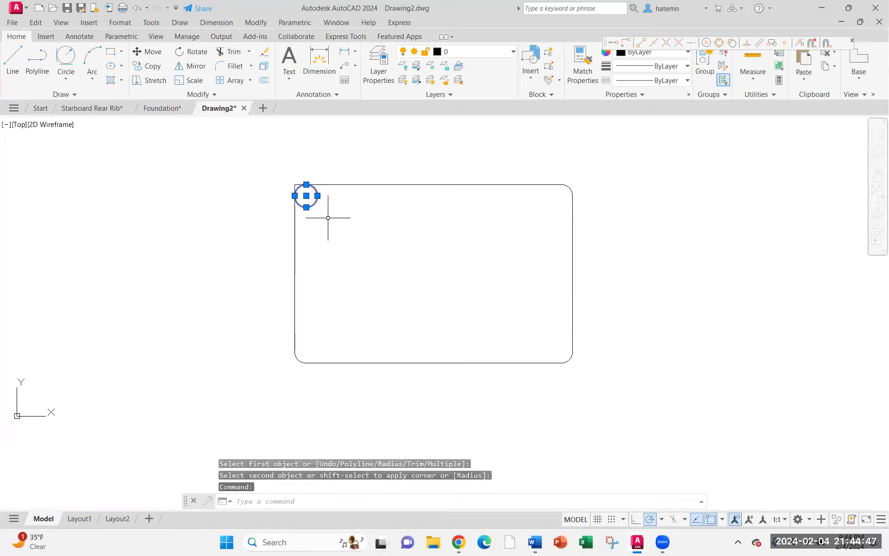
{"action": "type", "text": "E"}
{"action": "key", "text": "Return"}
Try to chamfer the rectangle's top-left corner with the current chamfer settings
{"action": "left_click", "coordinate": [251, 66]}
{"action": "left_click", "coordinate": [240, 96]}
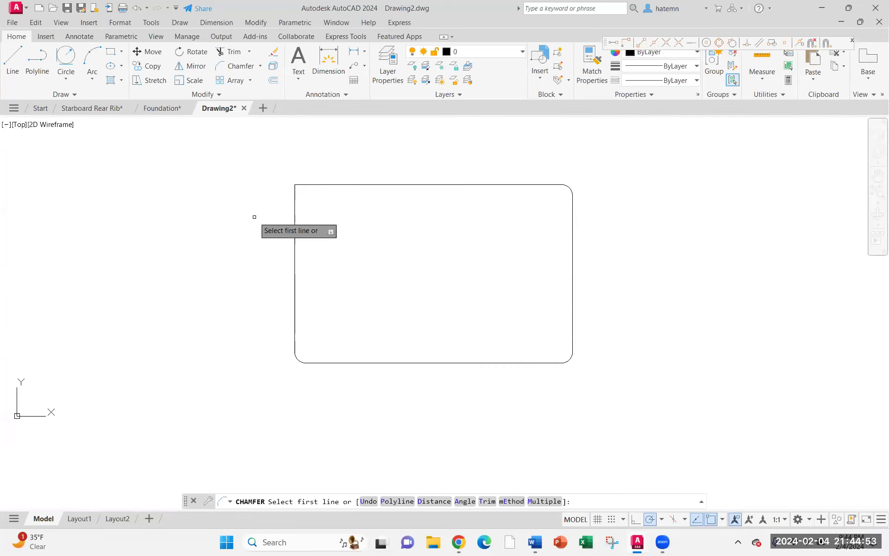
{"action": "left_click", "coordinate": [293, 214]}
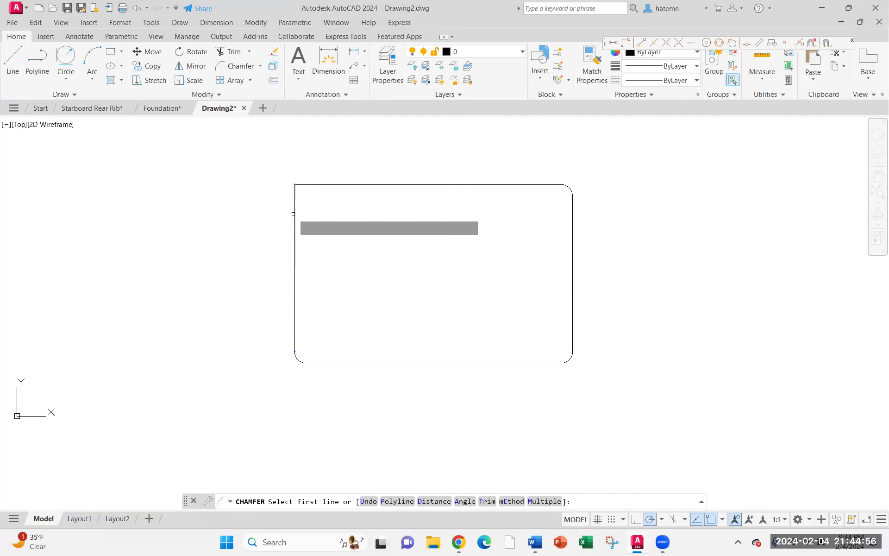
{"action": "left_click", "coordinate": [328, 185]}
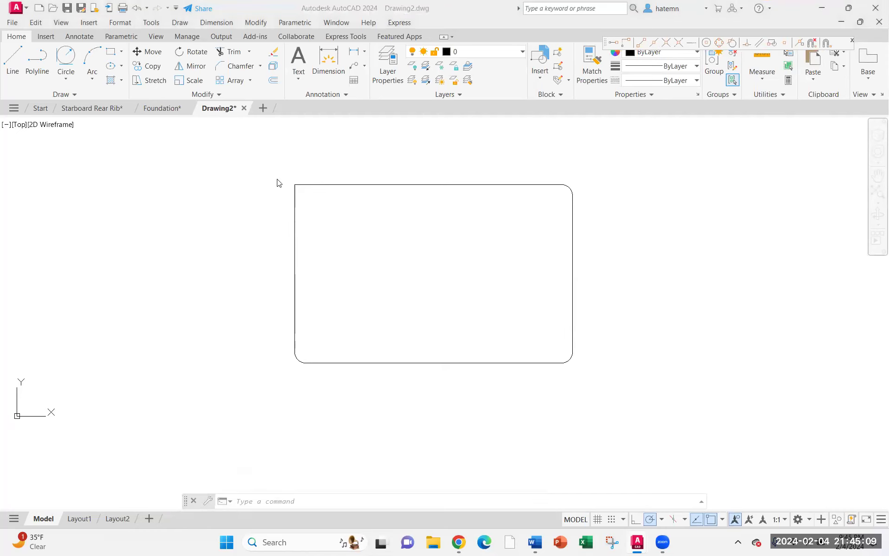
Chamfer the top-left corner with 0.5 distances on both edges, and undo that chamfer
{"action": "left_click", "coordinate": [247, 75]}
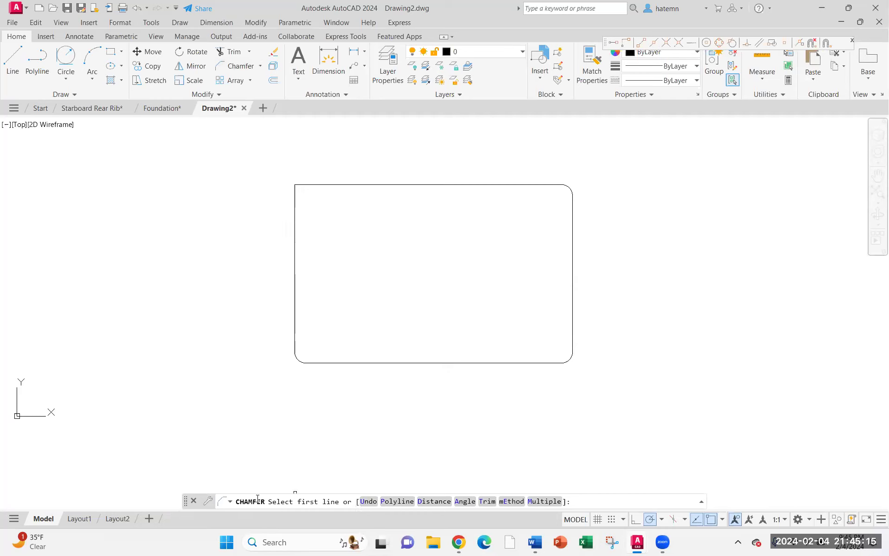
{"action": "left_click", "coordinate": [431, 501]}
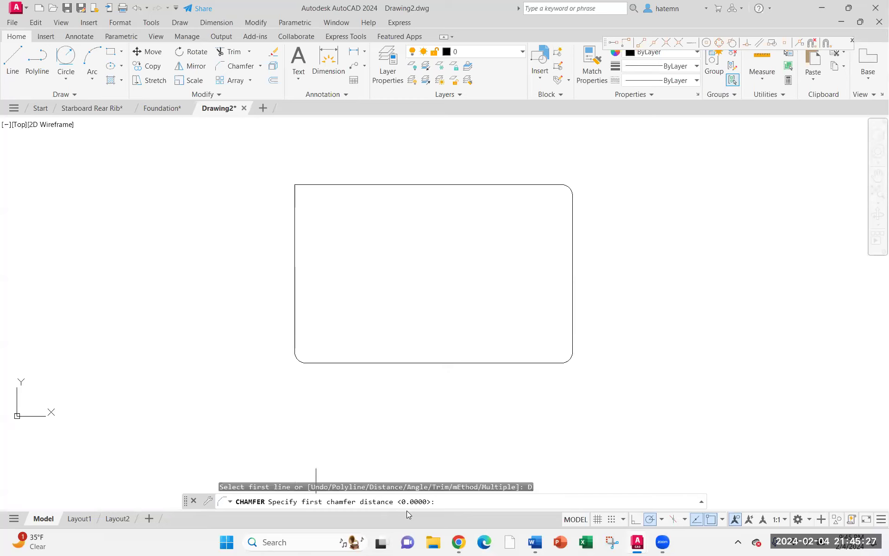
{"action": "type", "text": ".5"}
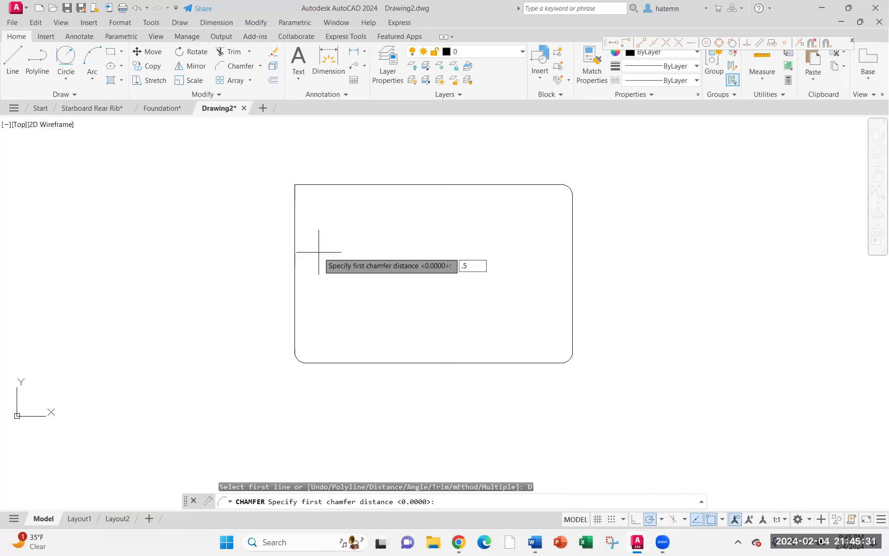
{"action": "key", "text": "Return"}
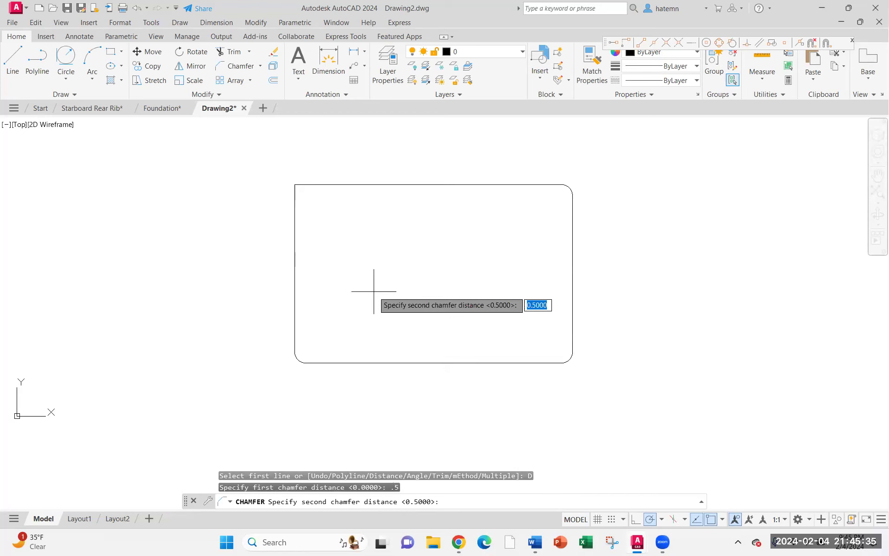
{"action": "key", "text": "Return"}
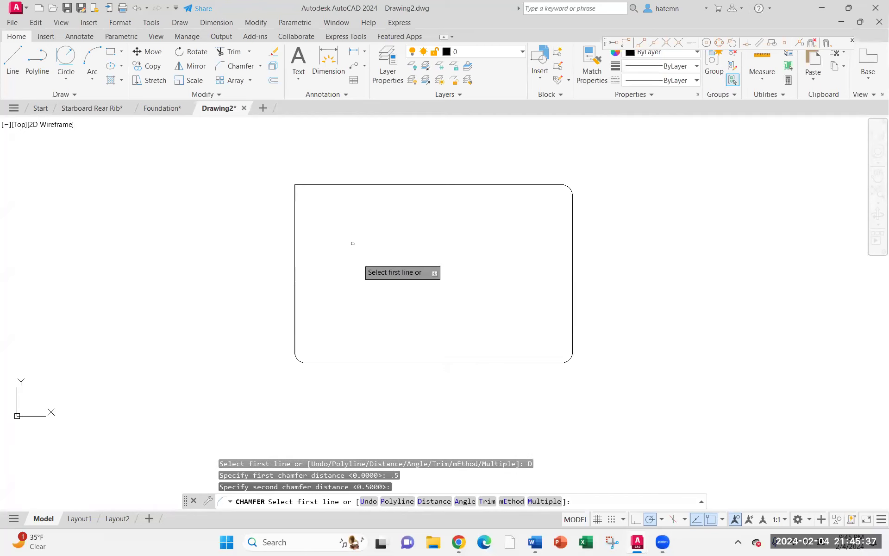
{"action": "left_click", "coordinate": [296, 191]}
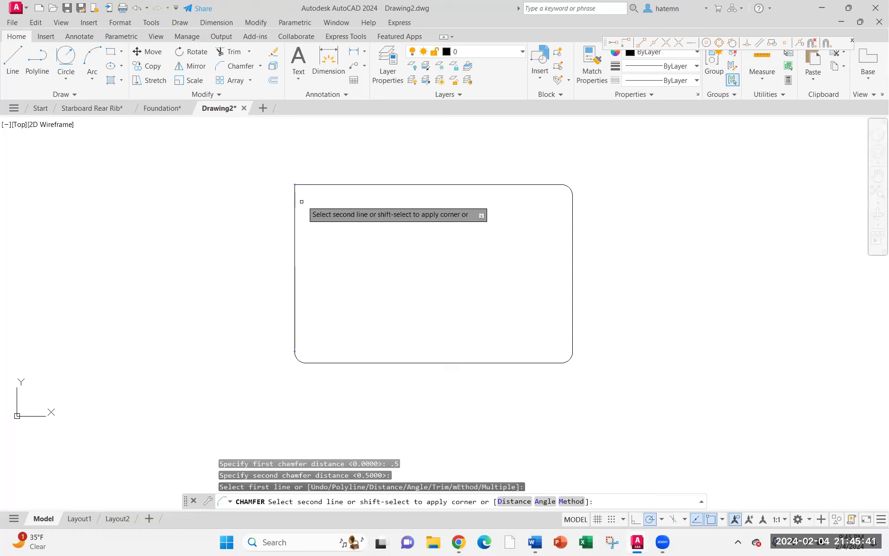
{"action": "left_click", "coordinate": [315, 184]}
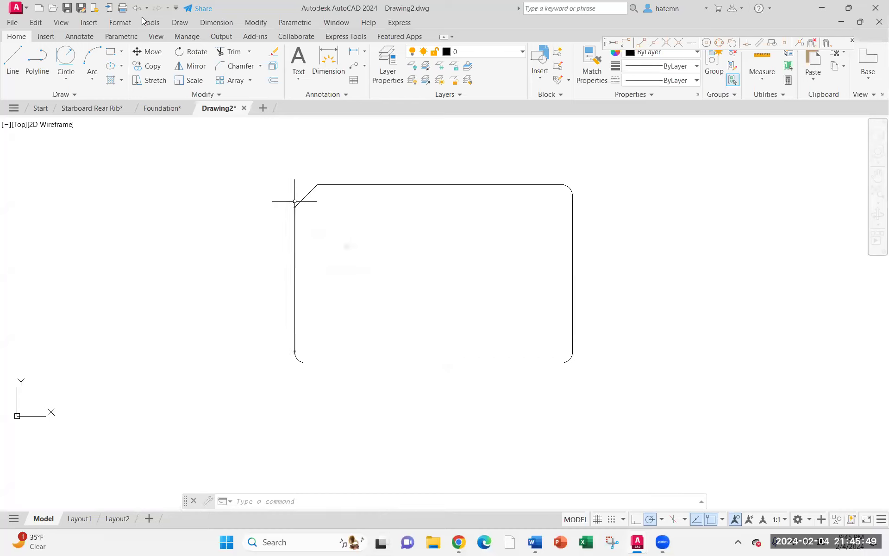
{"action": "key", "text": "ctrl+z"}
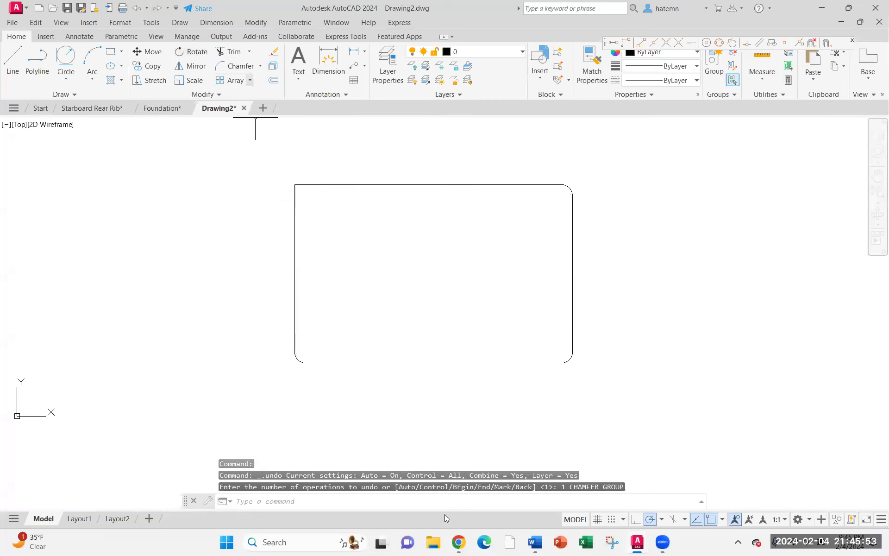
Chamfer the top-left corner with a first distance of 0.5 on the left edge and 1.0 on the top edge
{"action": "key", "text": "Return"}
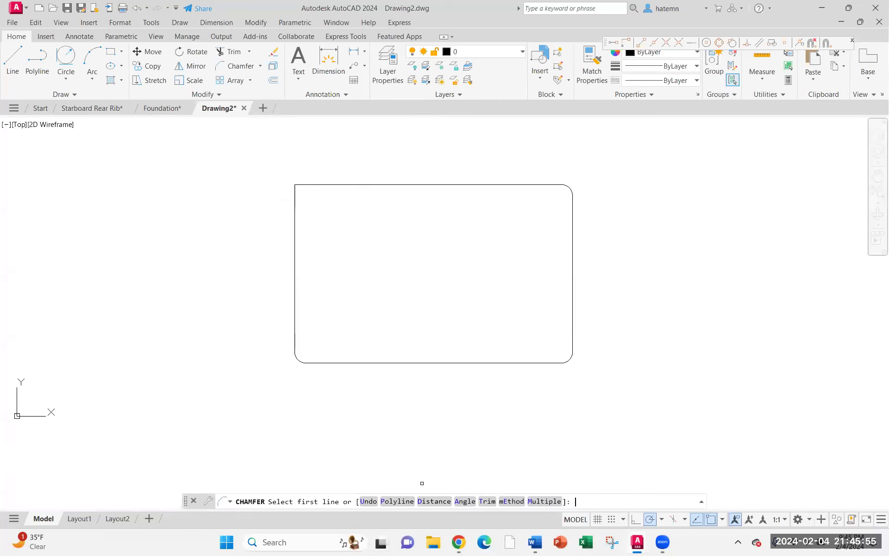
{"action": "type", "text": "D"}
{"action": "key", "text": "Return"}
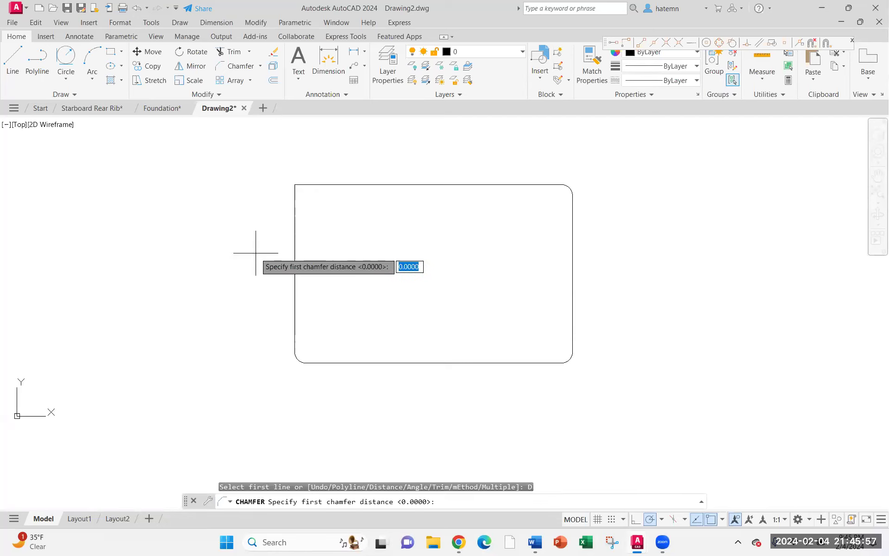
{"action": "type", "text": ".5"}
{"action": "key", "text": "Return"}
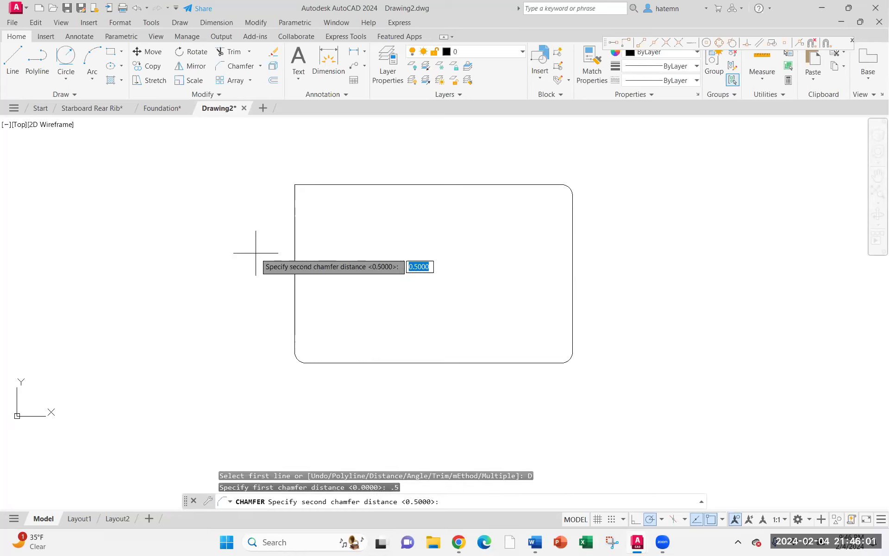
{"action": "type", "text": "1.0"}
{"action": "key", "text": "Return"}
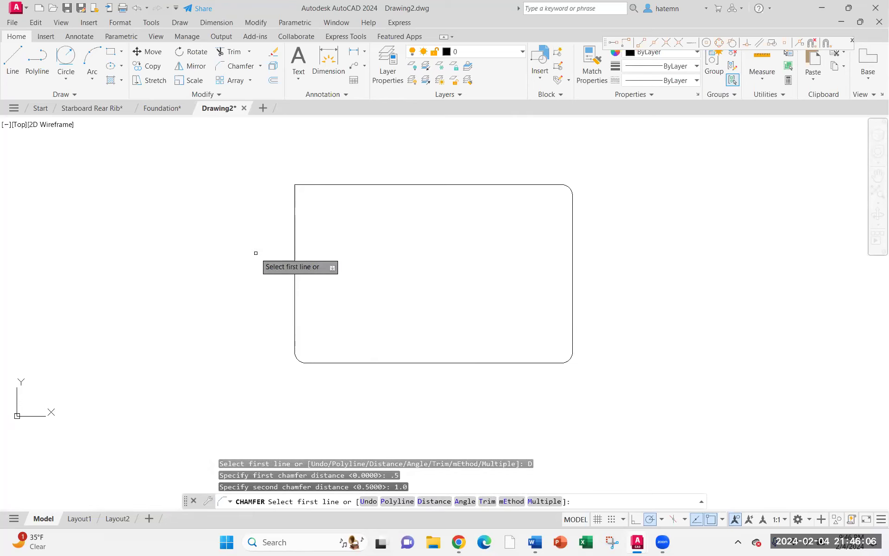
{"action": "left_click", "coordinate": [294, 231]}
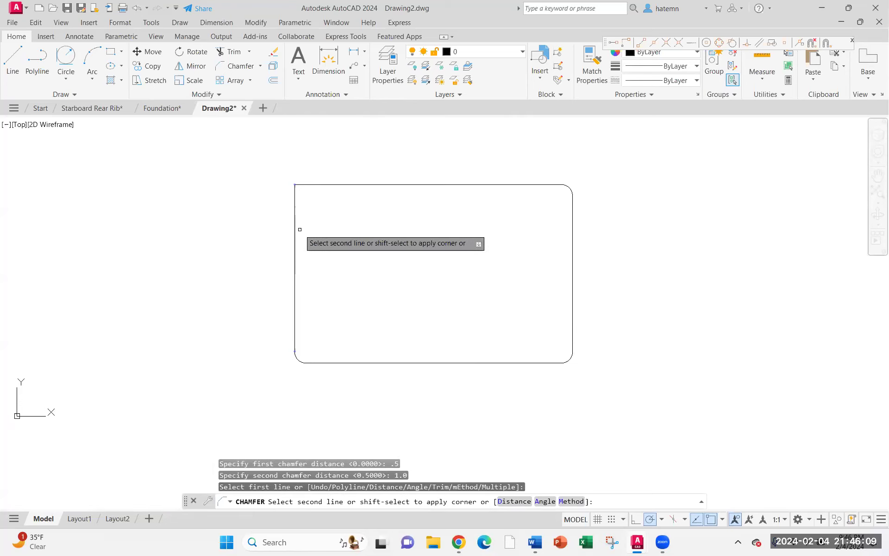
{"action": "left_click", "coordinate": [298, 185]}
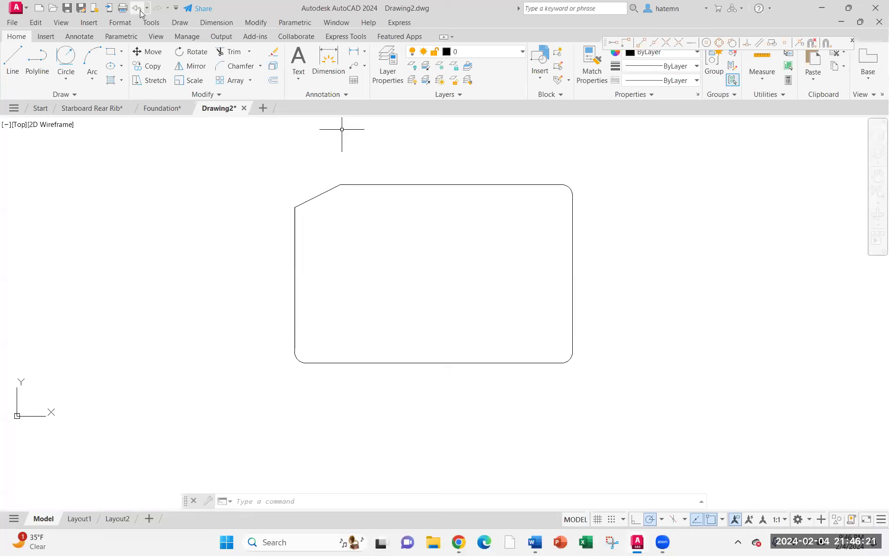
Chamfer the rectangle's top-left corner by a 0.50 length and 45° angle from the left edge, then undo it
{"action": "left_click", "coordinate": [240, 66]}
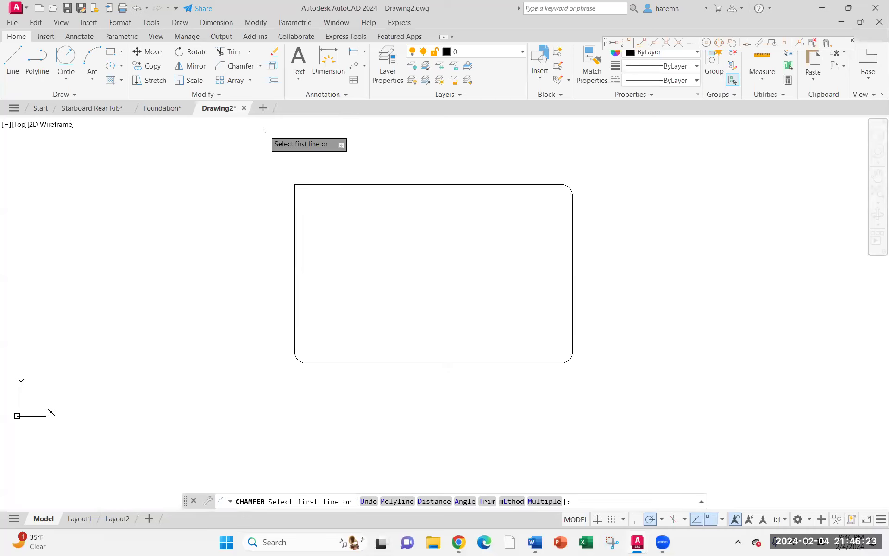
{"action": "right_click", "coordinate": [265, 130]}
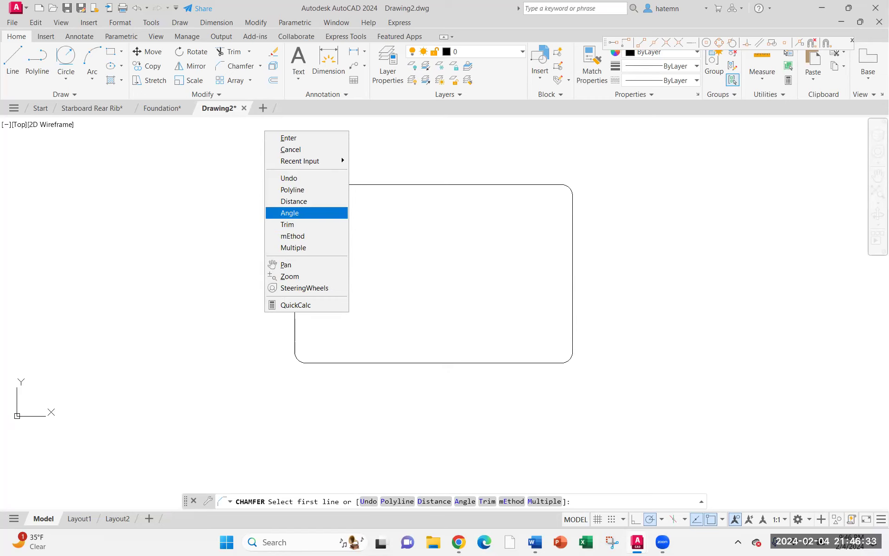
{"action": "left_click", "coordinate": [283, 212]}
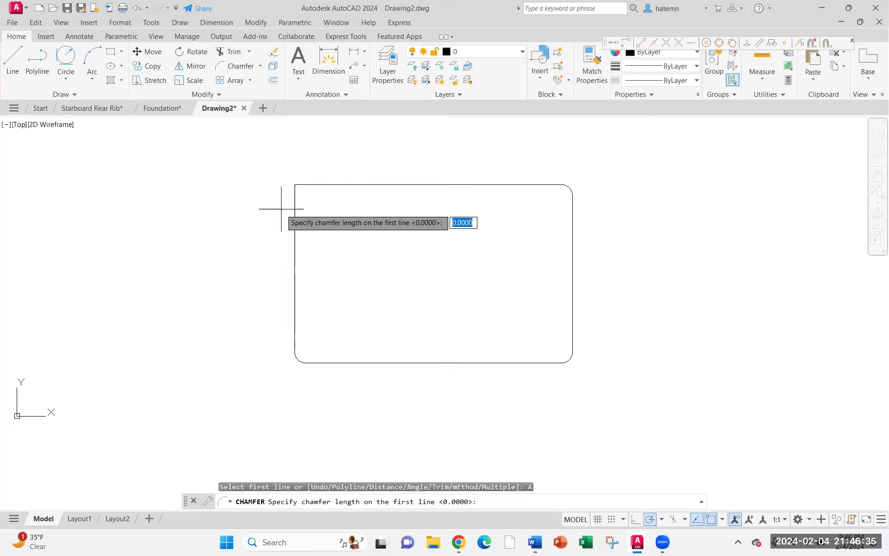
{"action": "type", "text": ".50"}
{"action": "key", "text": "Return"}
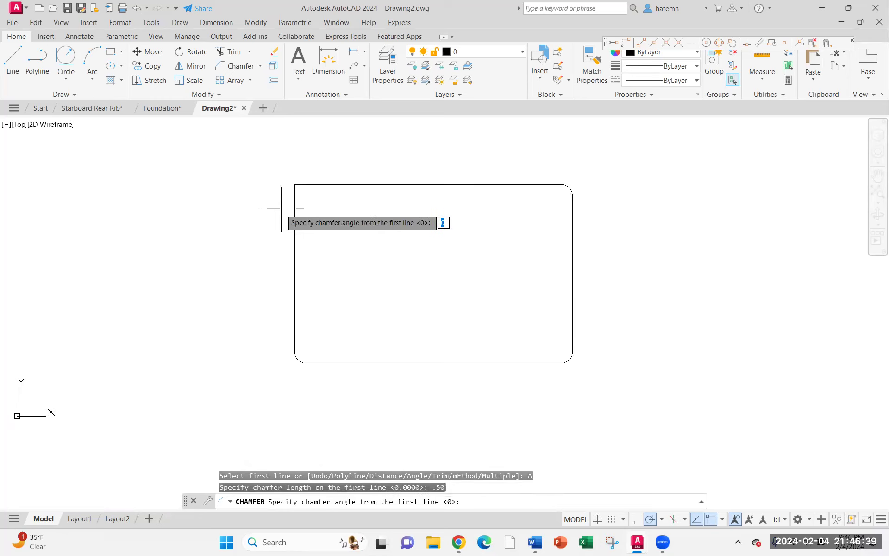
{"action": "type", "text": "45"}
{"action": "key", "text": "Return"}
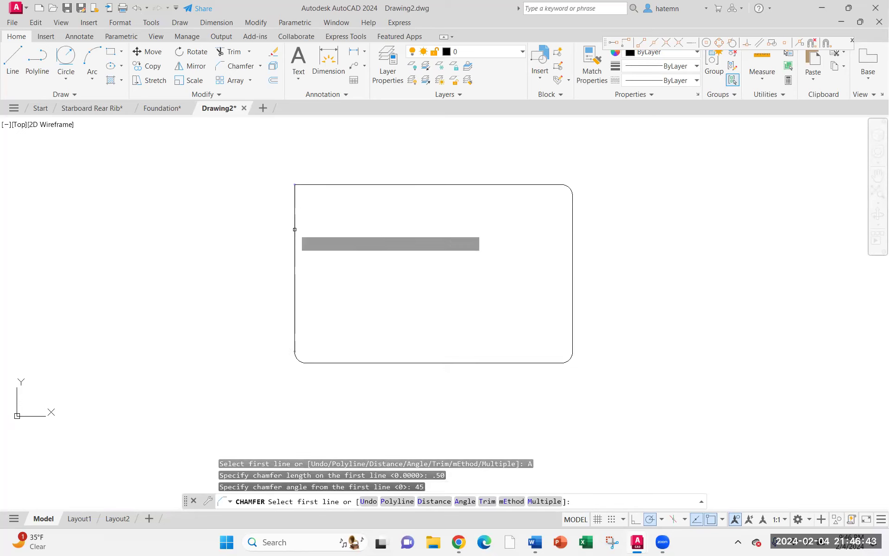
{"action": "left_click", "coordinate": [295, 229]}
{"action": "left_click", "coordinate": [348, 185]}
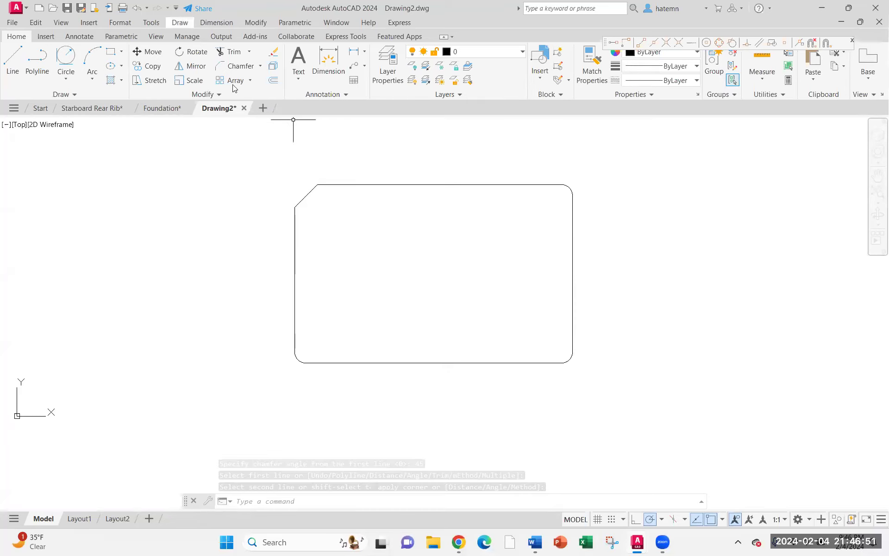
{"action": "left_click", "coordinate": [138, 8]}
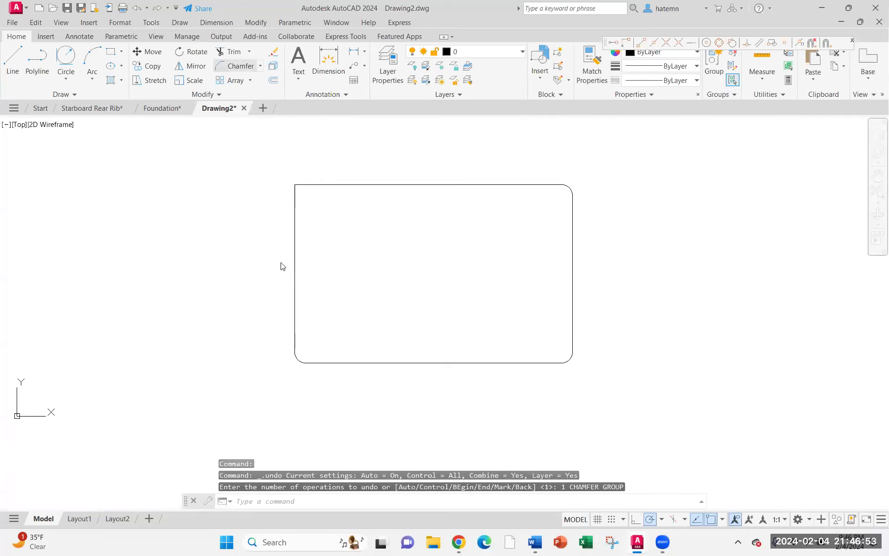
Chamfer the top-left corner with a 1.00 length on the left edge and a 30° angle
{"action": "right_click", "coordinate": [257, 193]}
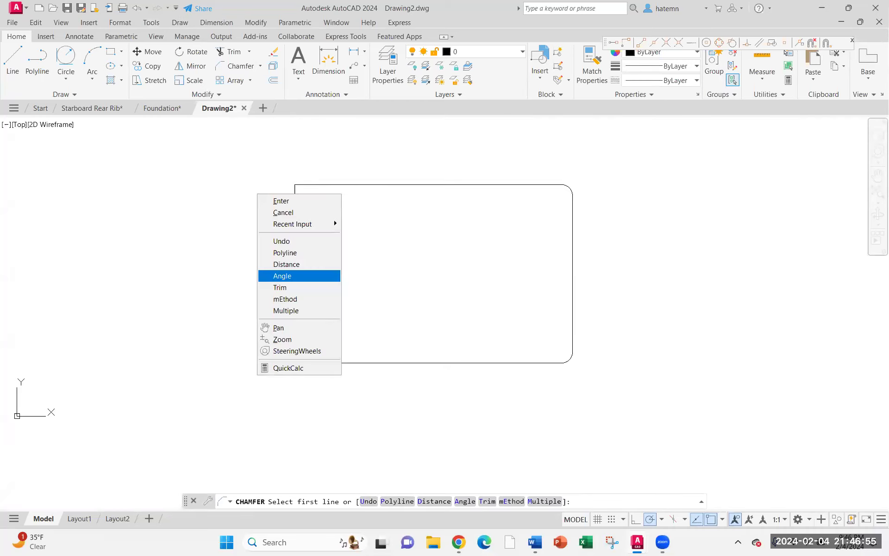
{"action": "left_click", "coordinate": [282, 276]}
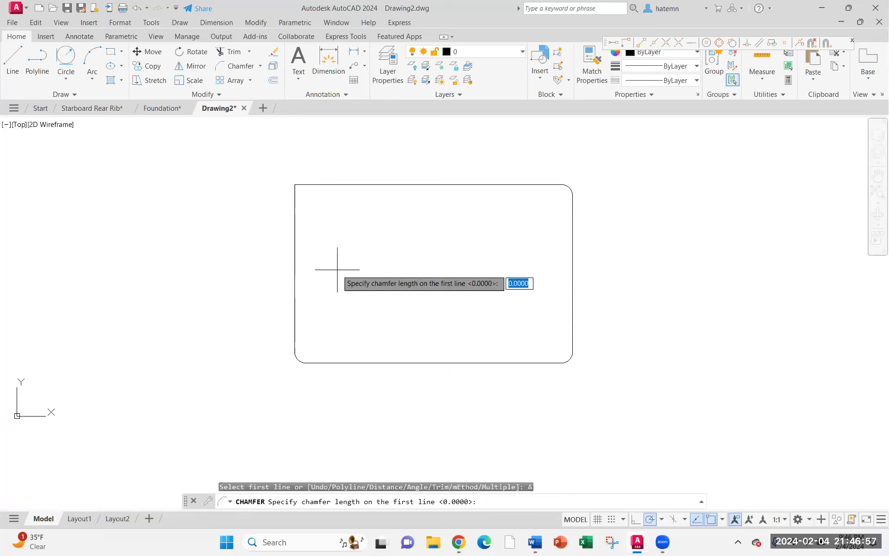
{"action": "type", "text": "1.00"}
{"action": "key", "text": "Return"}
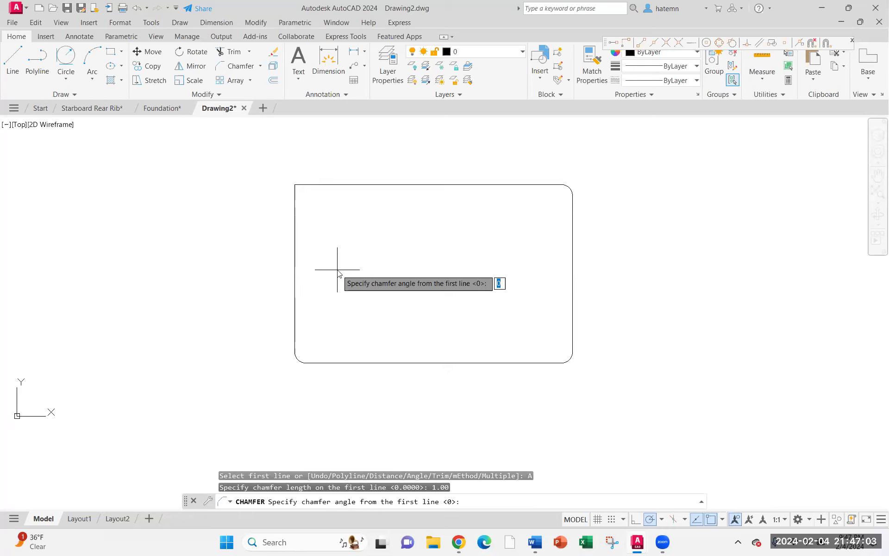
{"action": "type", "text": "30"}
{"action": "key", "text": "Return"}
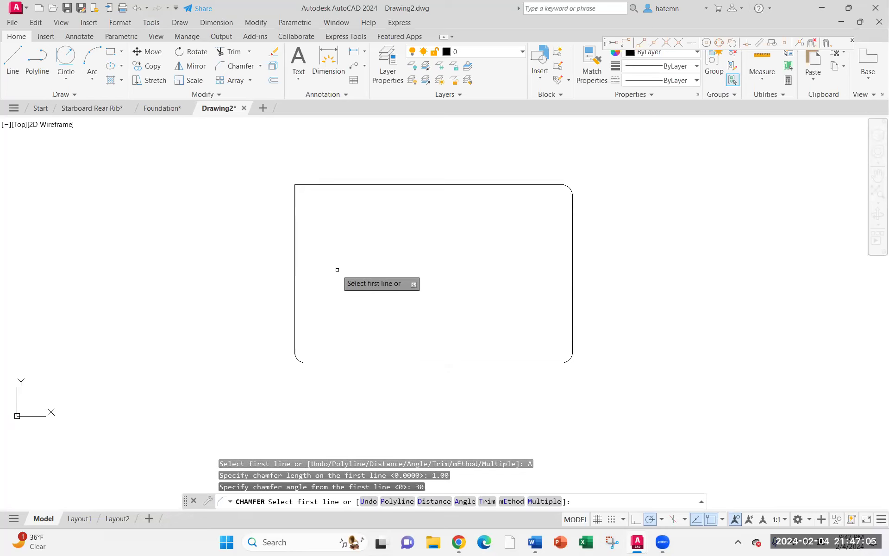
{"action": "left_click", "coordinate": [295, 231]}
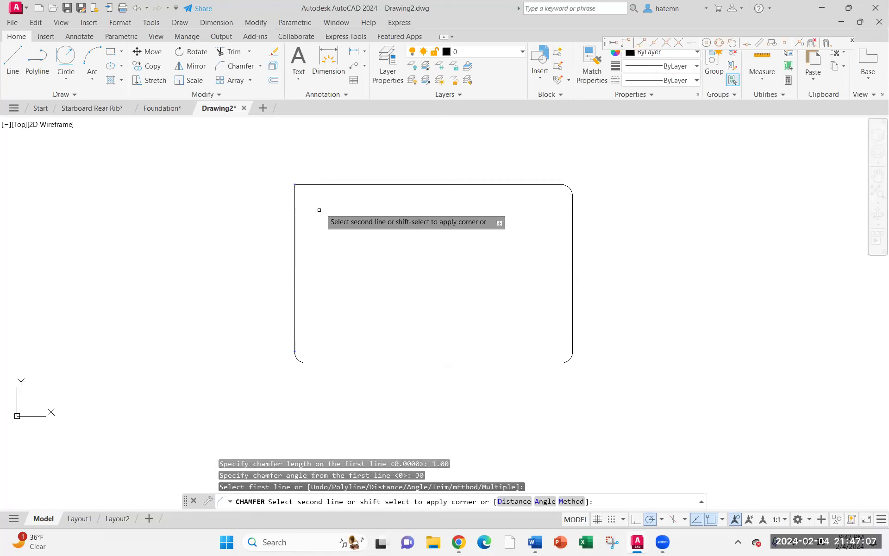
{"action": "left_click", "coordinate": [293, 184]}
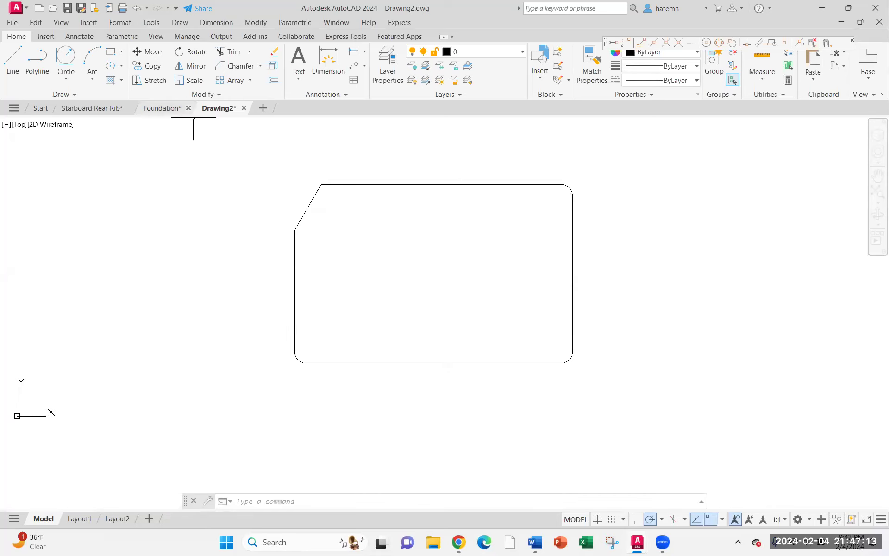
Draw a vertical line from the chamfer's lower end on the left edge up to the top edge's level
{"action": "type", "text": "l"}
{"action": "key", "text": "Return"}
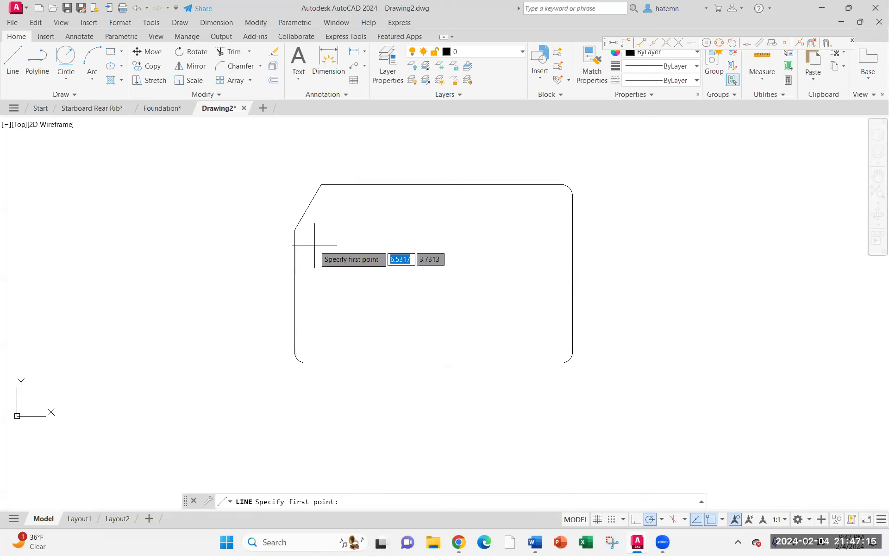
{"action": "left_click", "coordinate": [295, 224]}
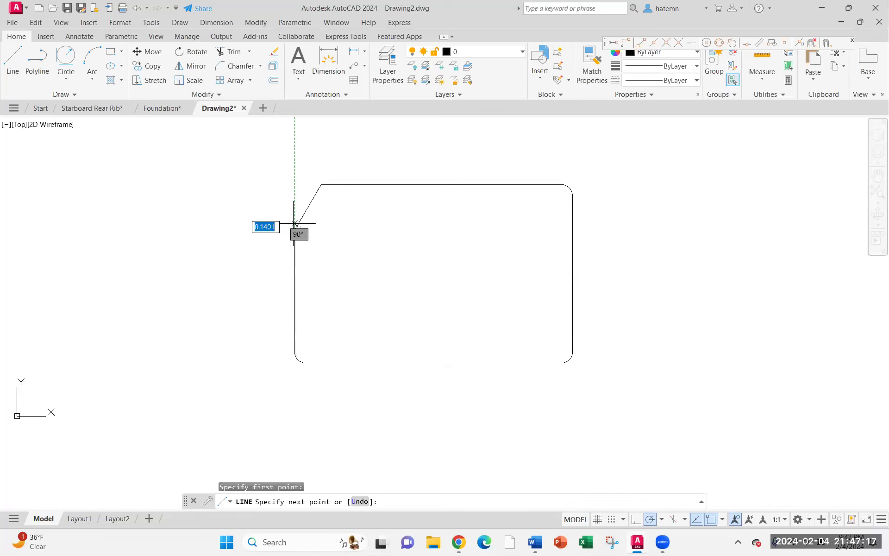
{"action": "left_click", "coordinate": [294, 186]}
{"action": "key", "text": "Escape"}
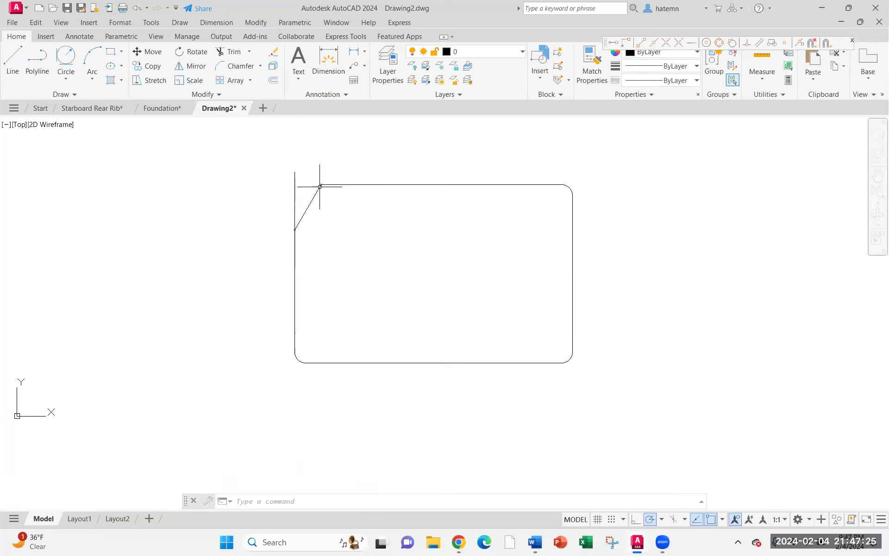
Select and erase that vertical line at the chamfered corner
{"action": "left_click", "coordinate": [297, 186]}
{"action": "left_click", "coordinate": [292, 191]}
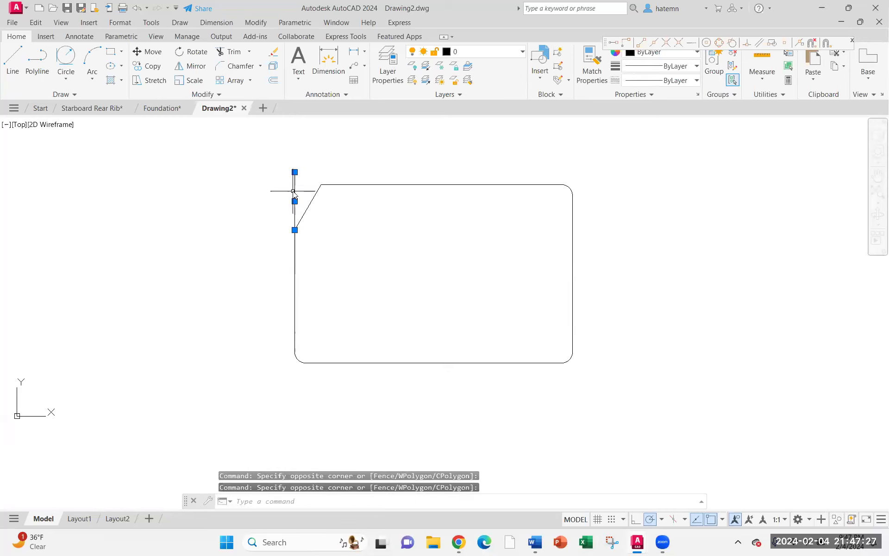
{"action": "type", "text": "E"}
{"action": "key", "text": "Return"}
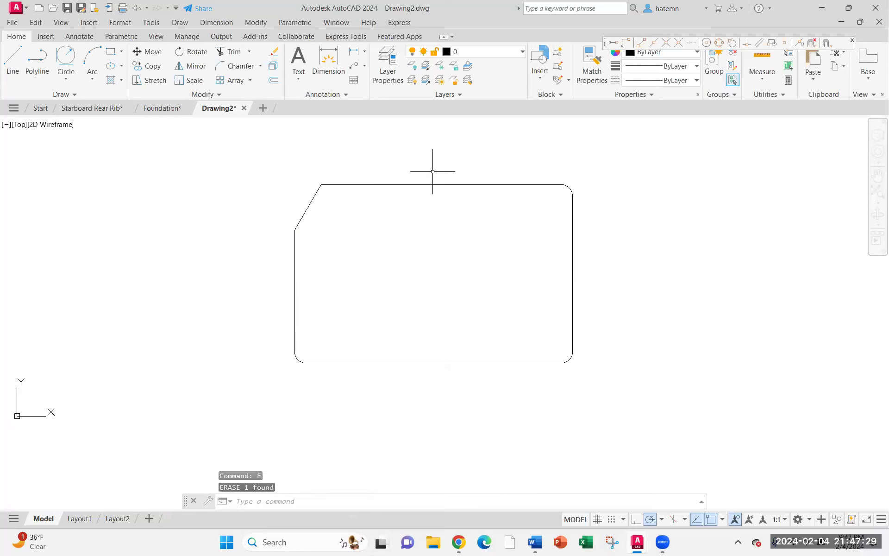